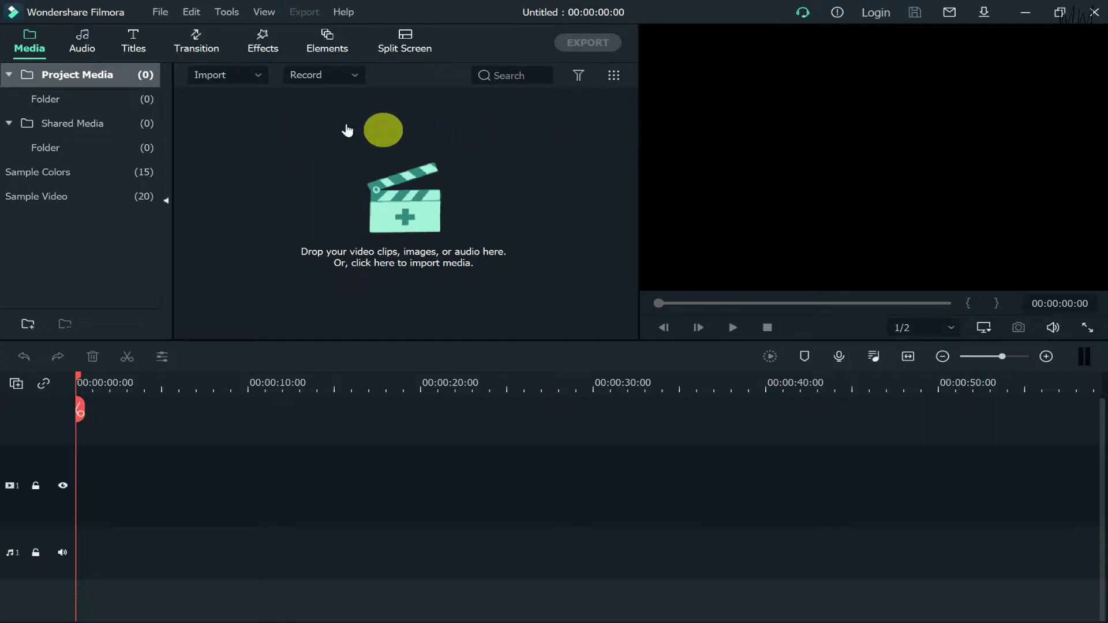
# Add the Travel 05 sample clip to the start of video track 1 and zoom the timeline in on it
pyautogui.click(107, 194)
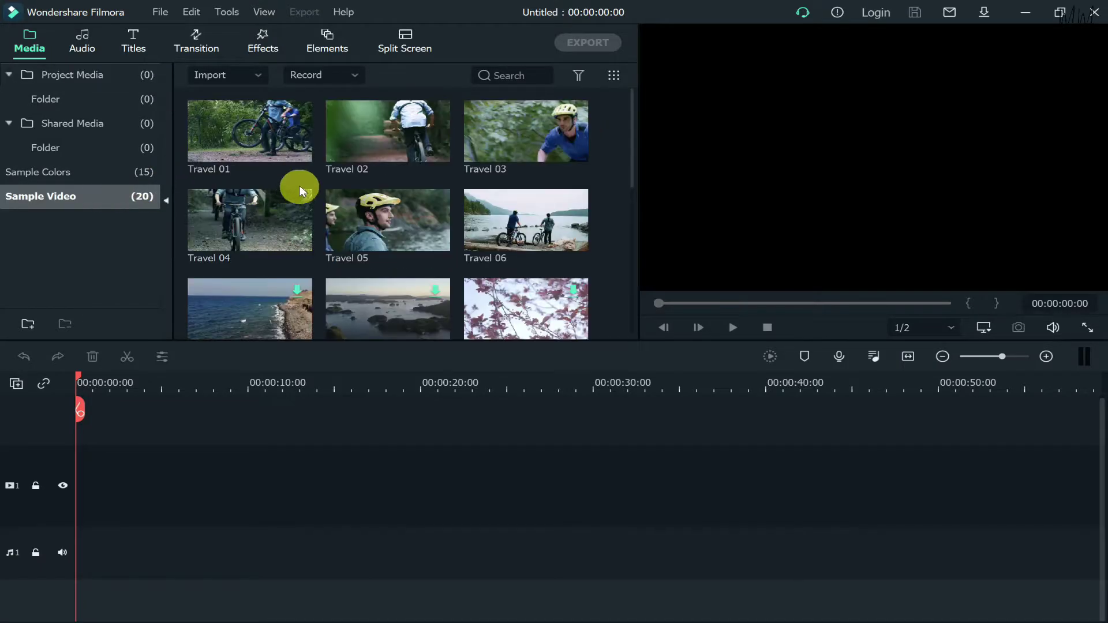
pyautogui.click(530, 136)
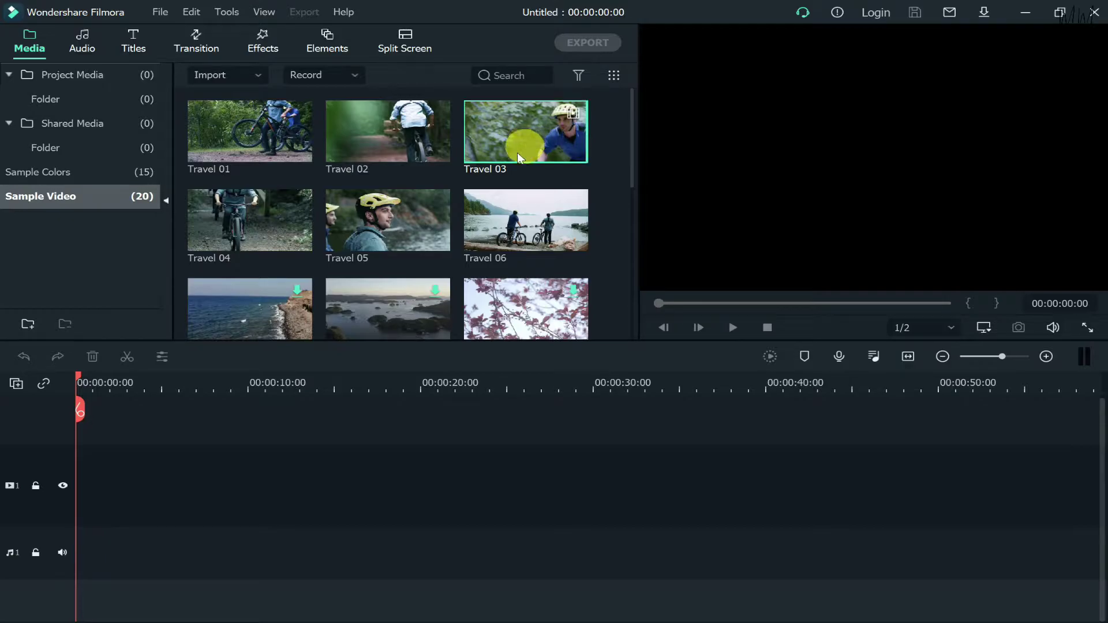
pyautogui.click(398, 218)
pyautogui.moveTo(398, 218); pyautogui.dragTo(86, 502)
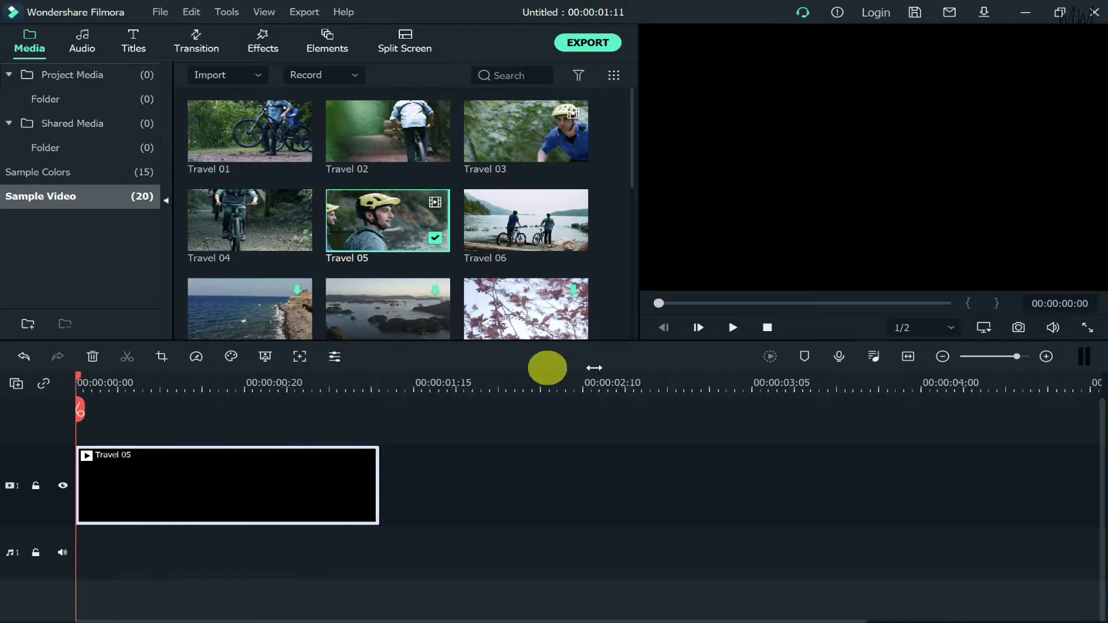
pyautogui.scroll(3, 595, 368)
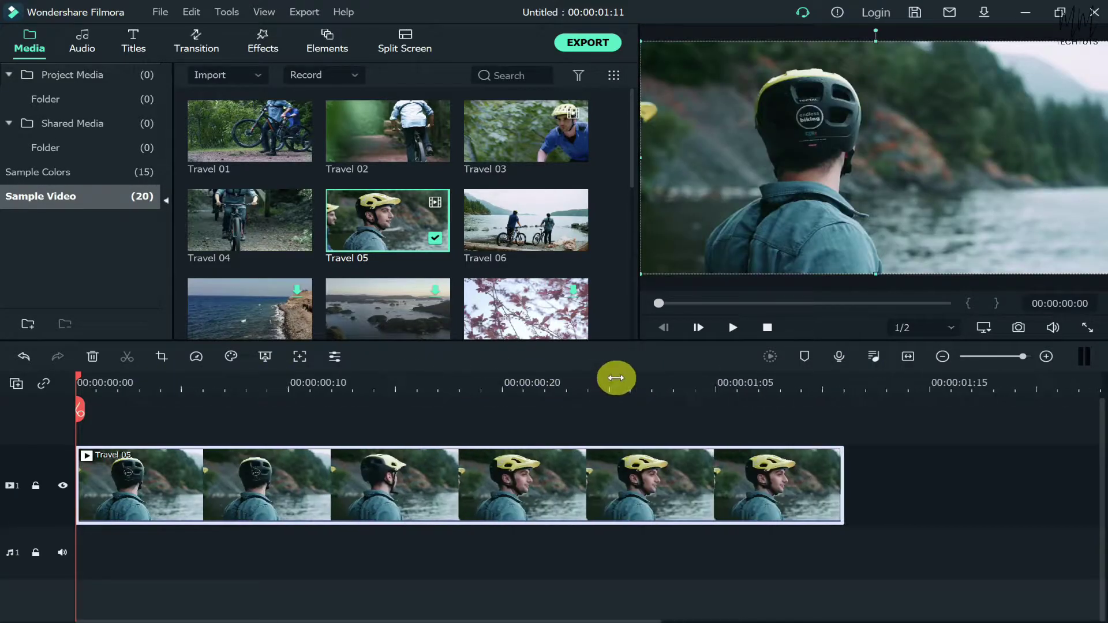
pyautogui.moveTo(616, 378); pyautogui.dragTo(722, 384)
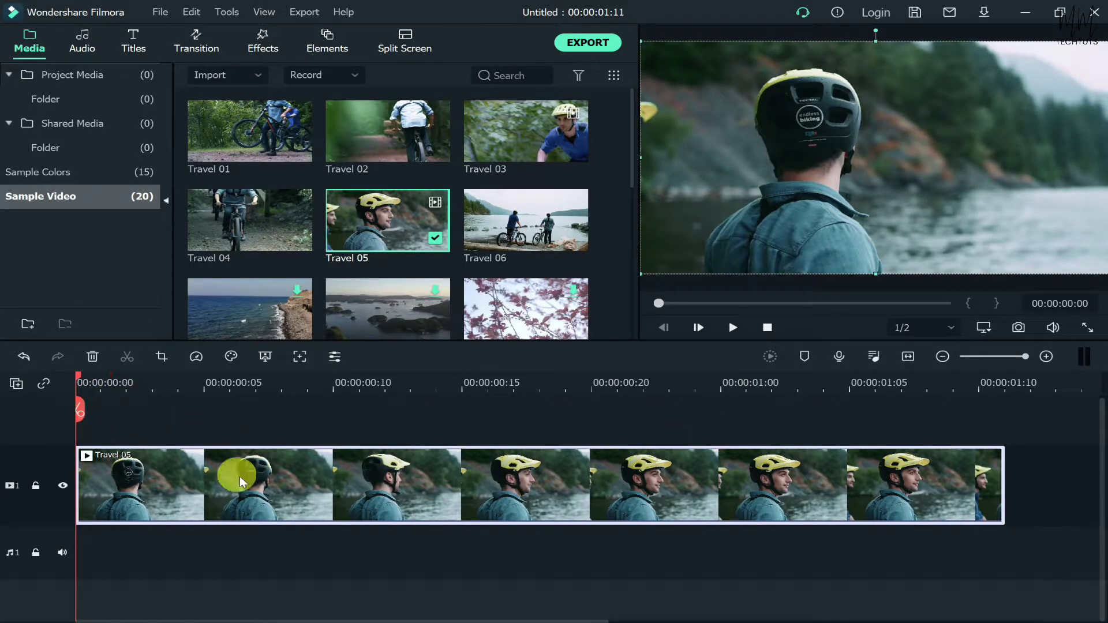
# Review Travel 05's Color and Advanced Adjust options in its properties, then close them with OK
pyautogui.doubleClick(478, 506)
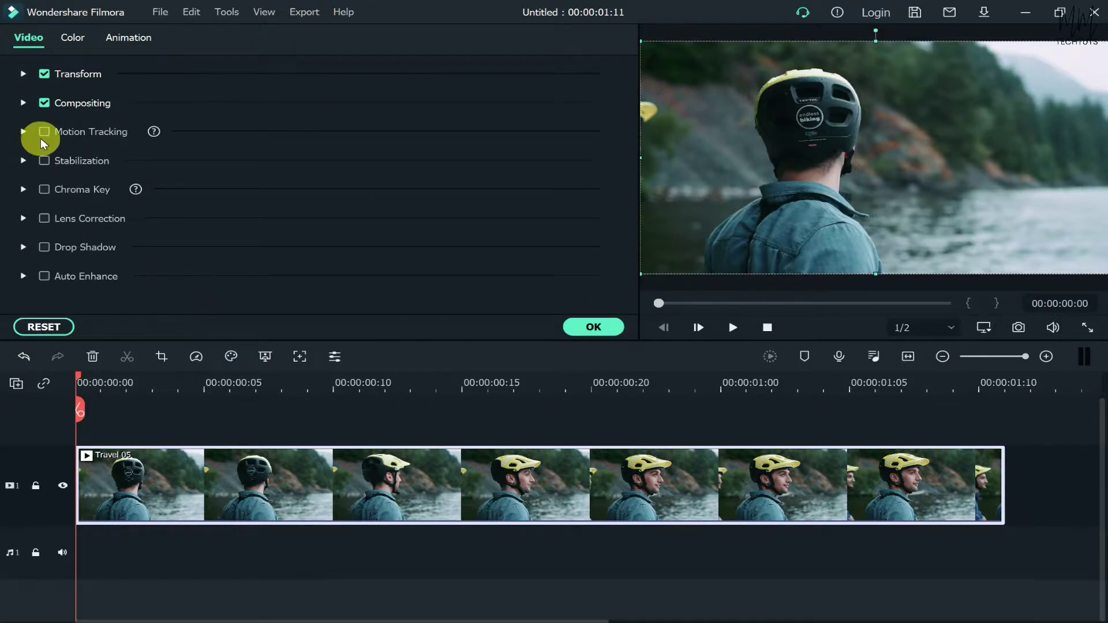
pyautogui.click(75, 38)
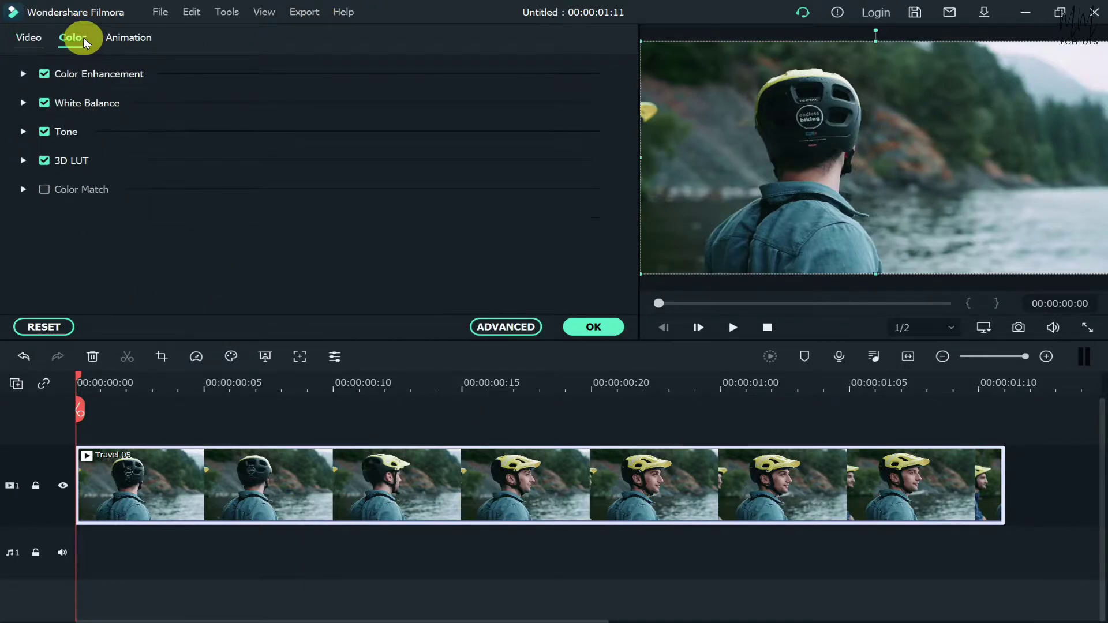
pyautogui.click(506, 328)
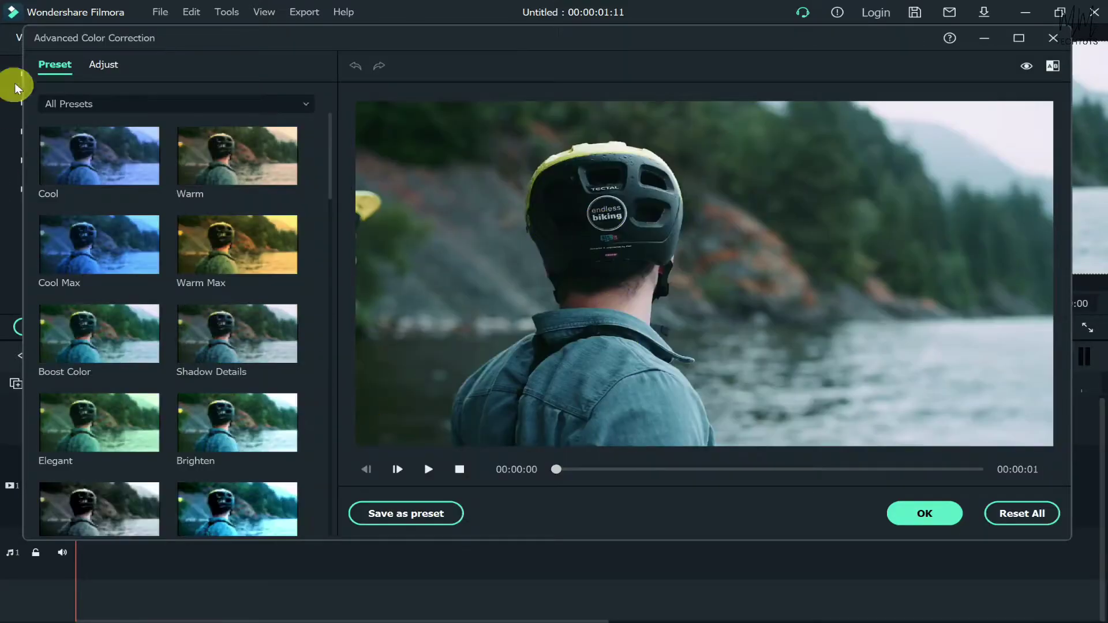
pyautogui.click(101, 64)
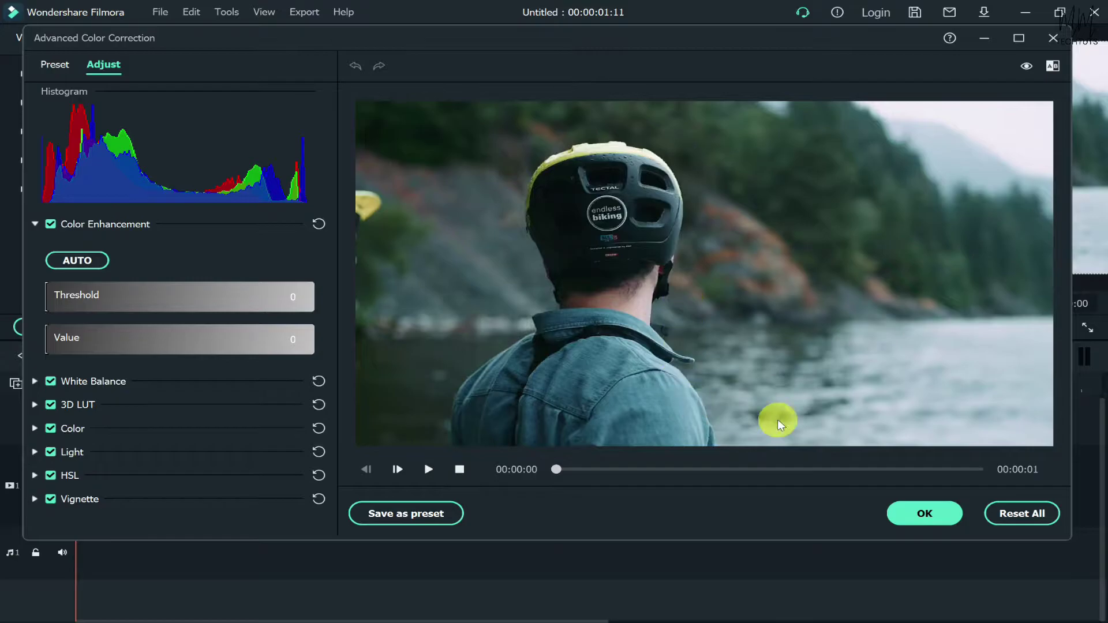
pyautogui.click(951, 513)
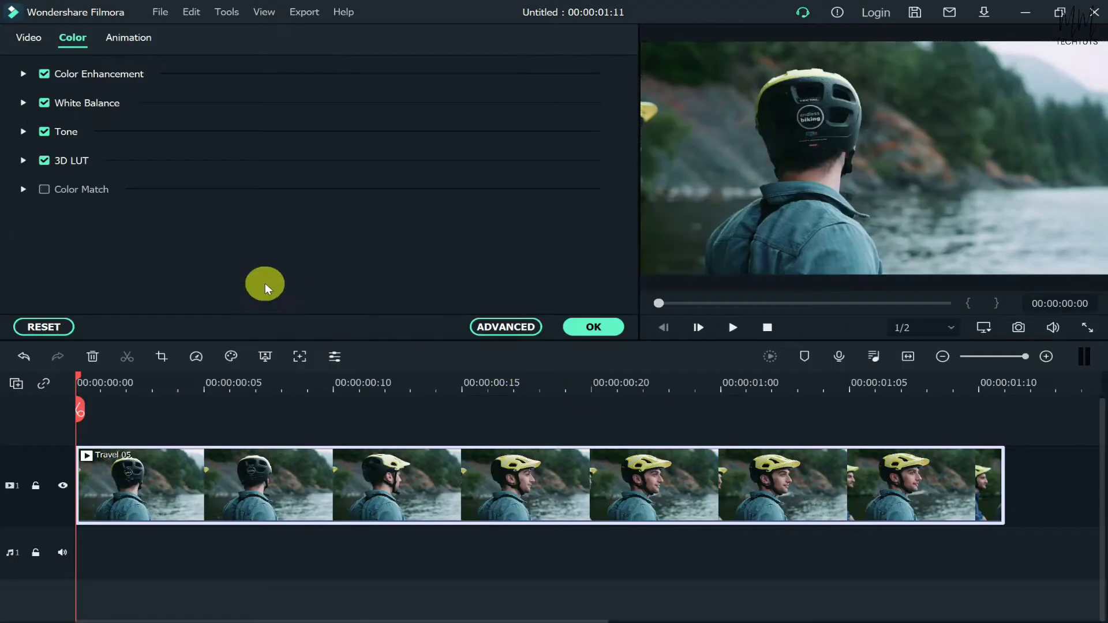
pyautogui.click(593, 328)
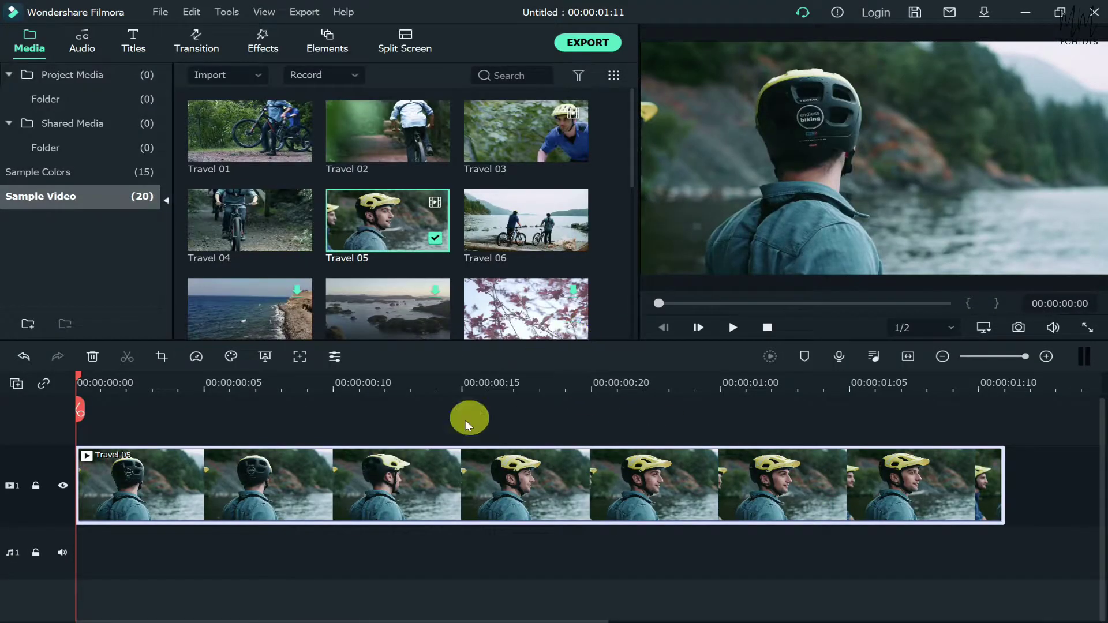
# Choose Color Correction from the timeline's Color tool and glance over the All Presets list
pyautogui.click(237, 358)
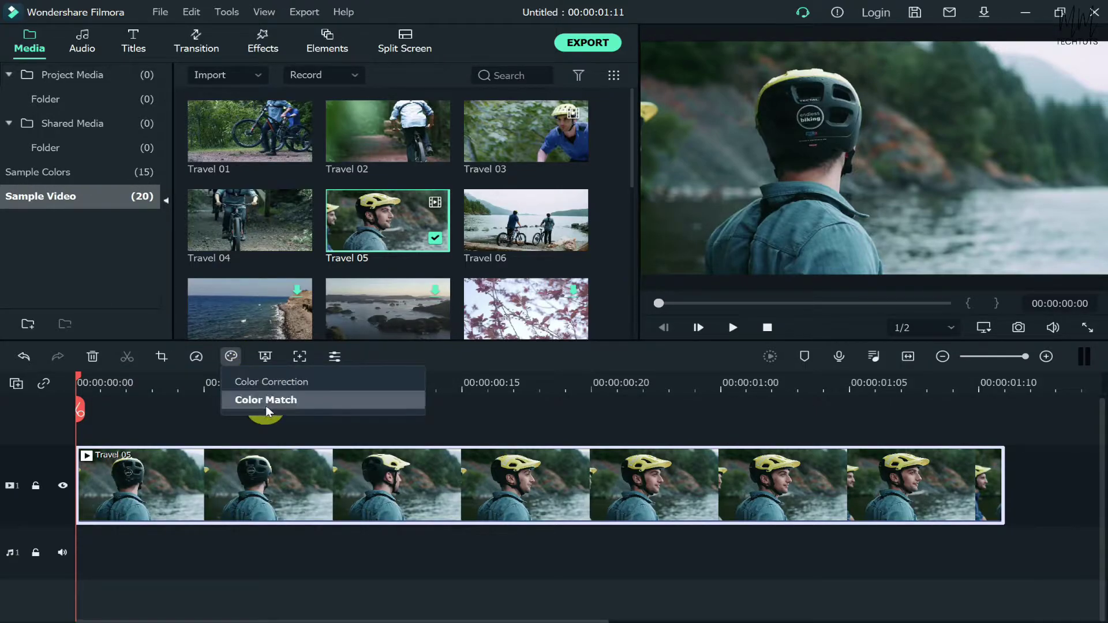
pyautogui.click(267, 383)
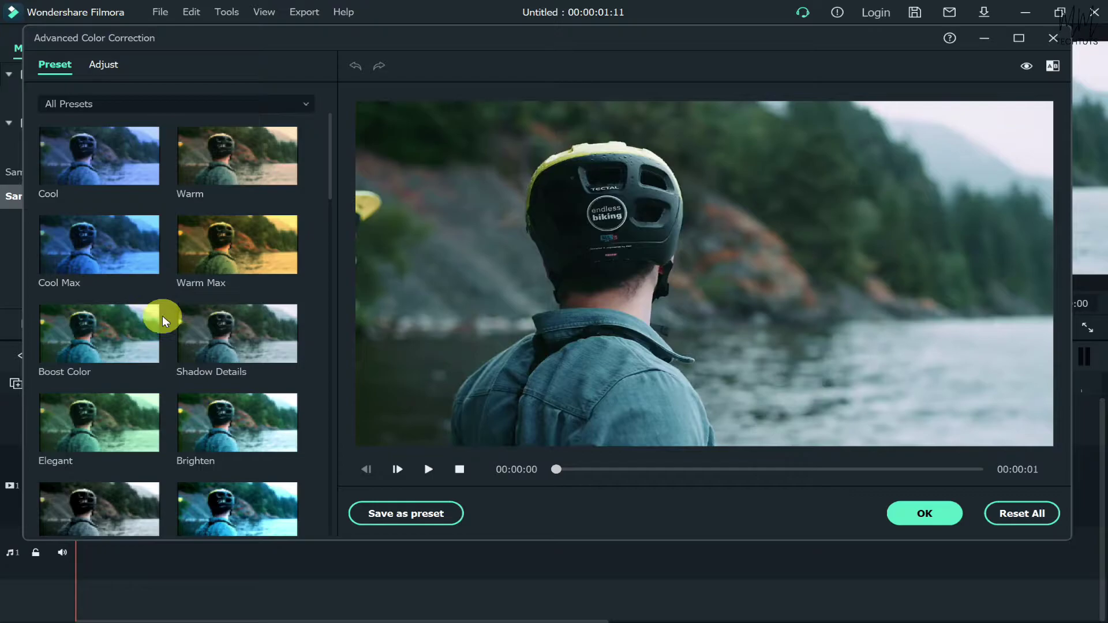
pyautogui.click(180, 106)
pyautogui.click(180, 106)
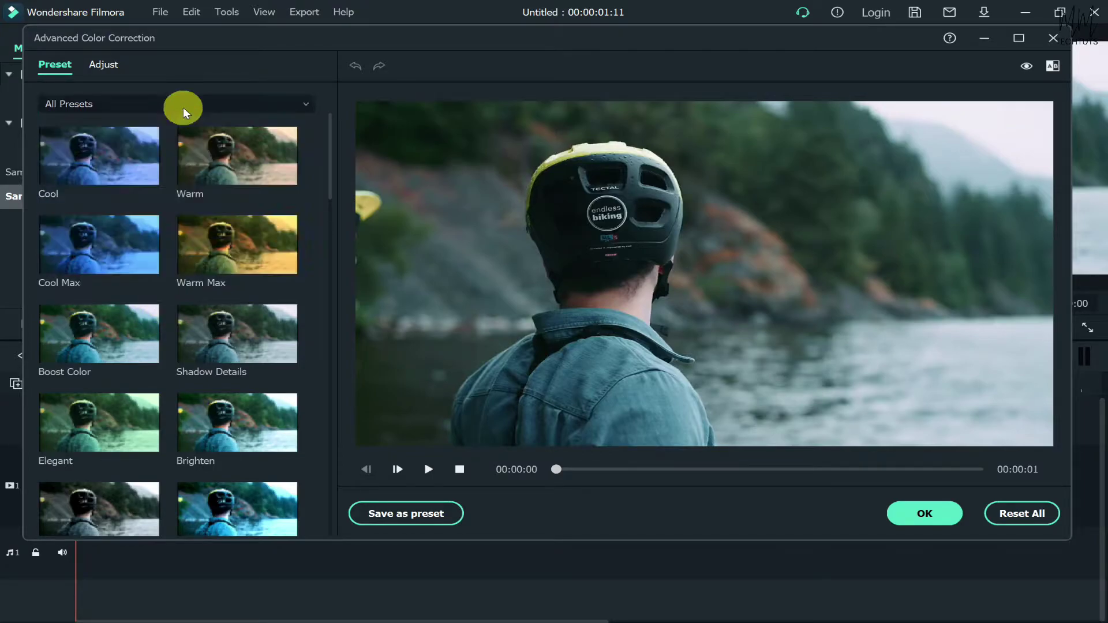
pyautogui.click(120, 340)
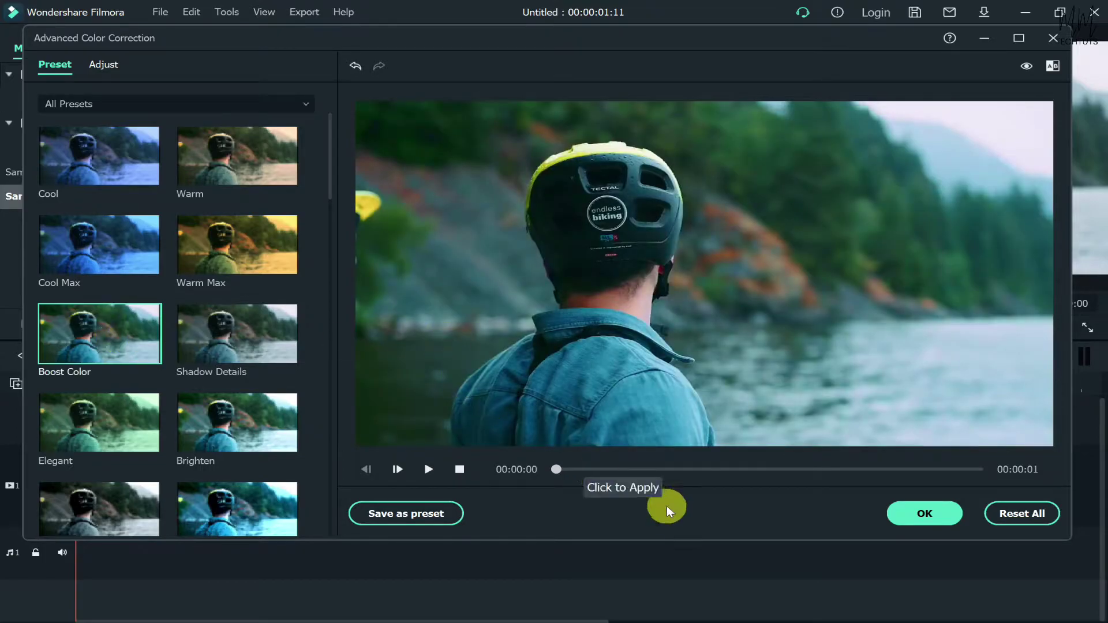
pyautogui.moveTo(561, 469); pyautogui.dragTo(901, 469)
pyautogui.click(269, 423)
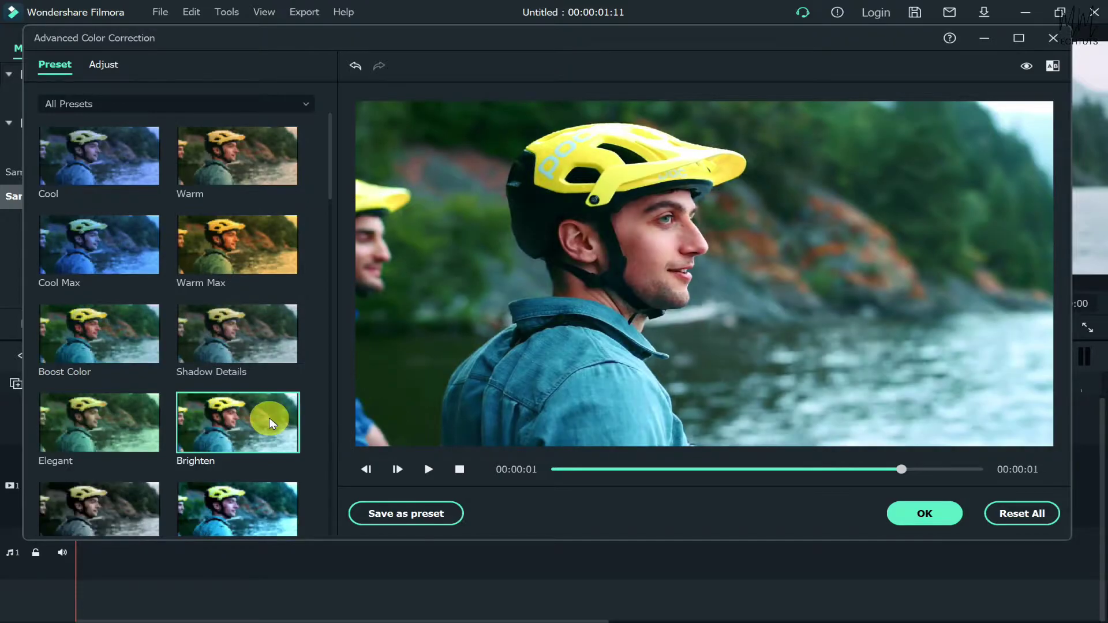
pyautogui.scroll(-5, 198, 424)
pyautogui.scroll(5, 198, 424)
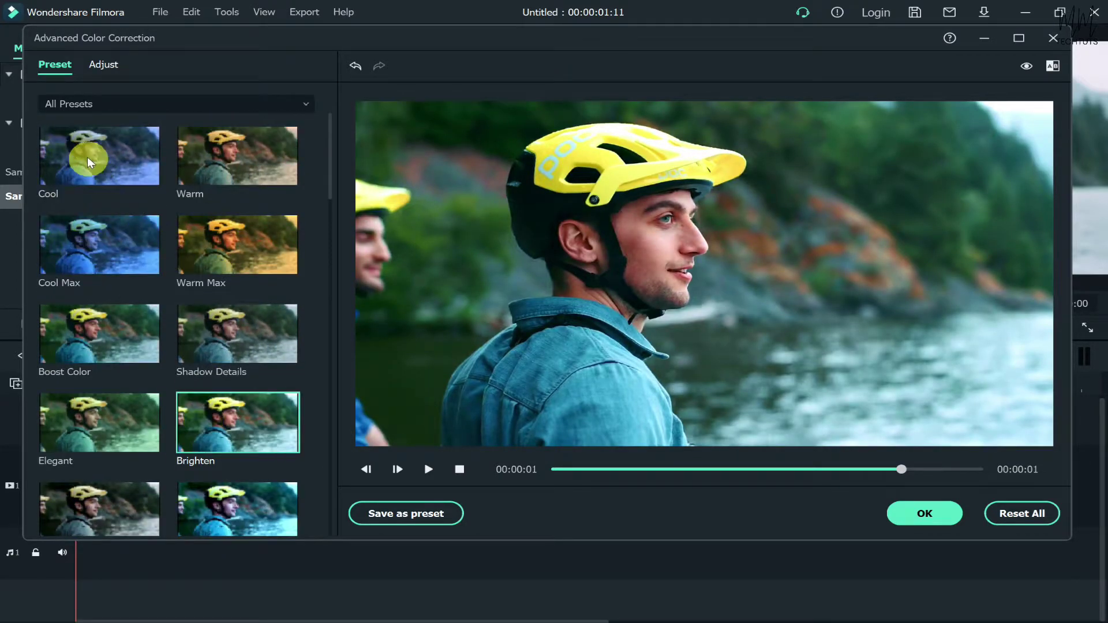
pyautogui.scroll(-5, 215, 363)
pyautogui.scroll(5, 289, 412)
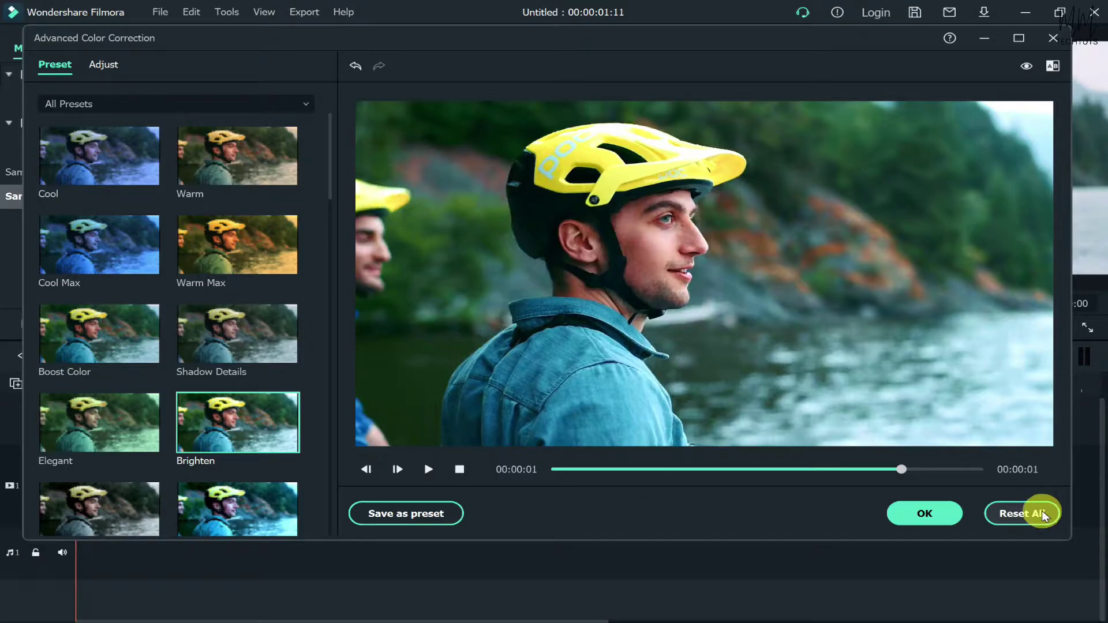
pyautogui.click(1038, 515)
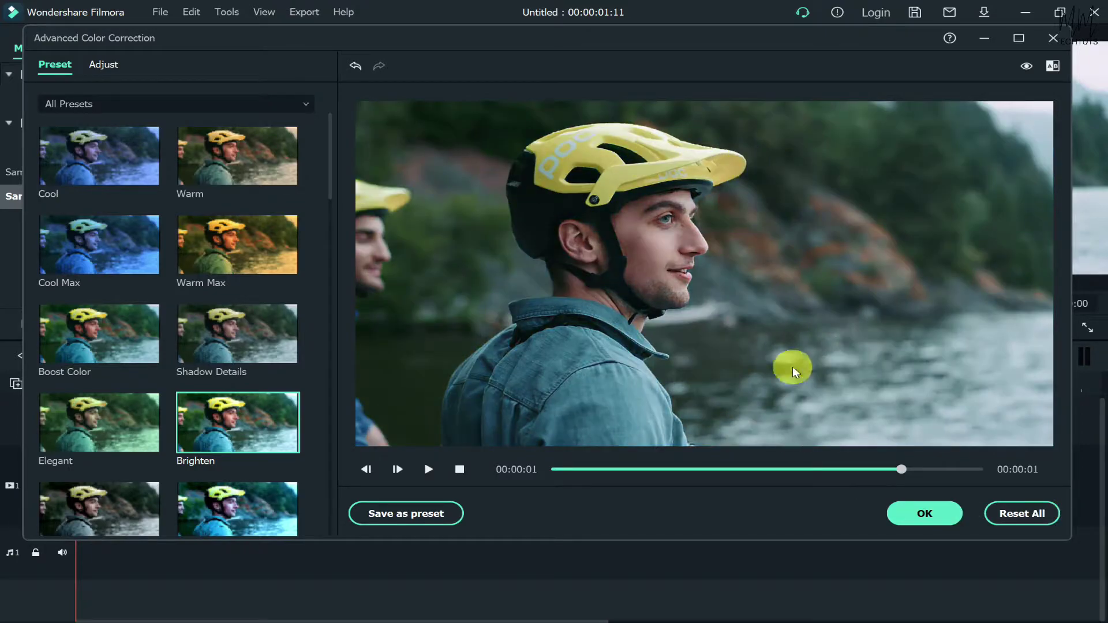
# On the Adjust tab, try Auto Color Enhancement, then reset it to zero
pyautogui.click(110, 68)
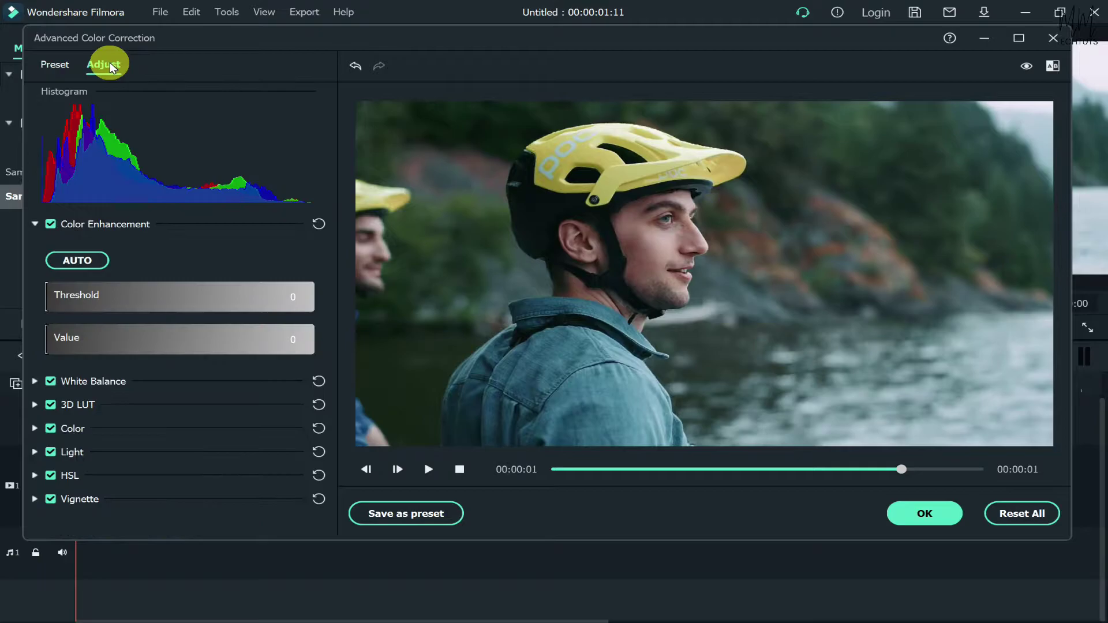
pyautogui.click(35, 225)
pyautogui.click(36, 225)
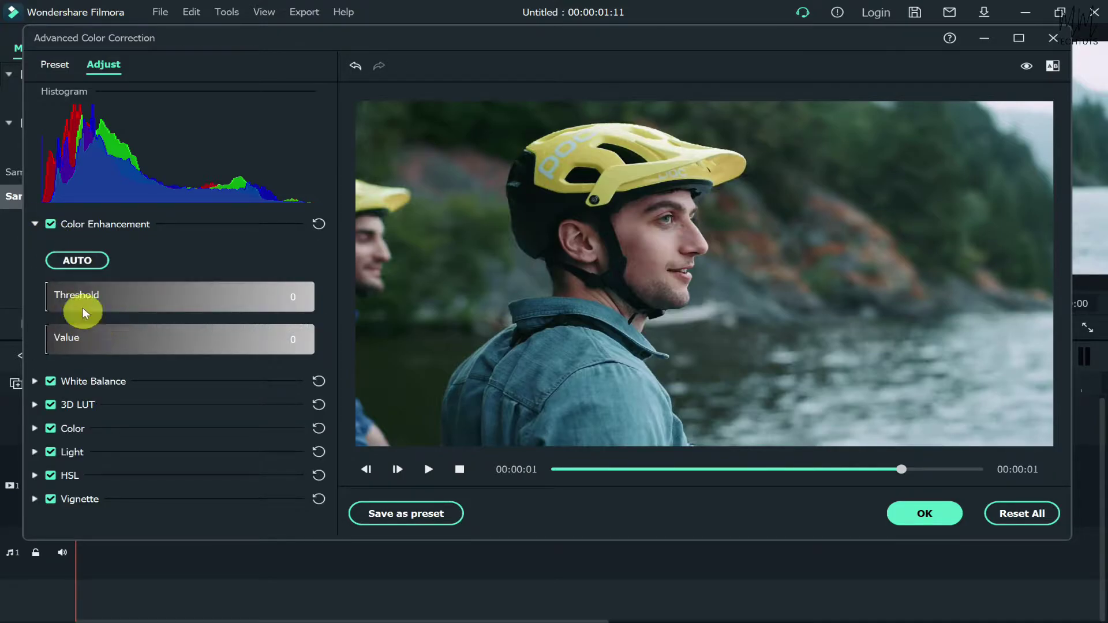
pyautogui.click(85, 264)
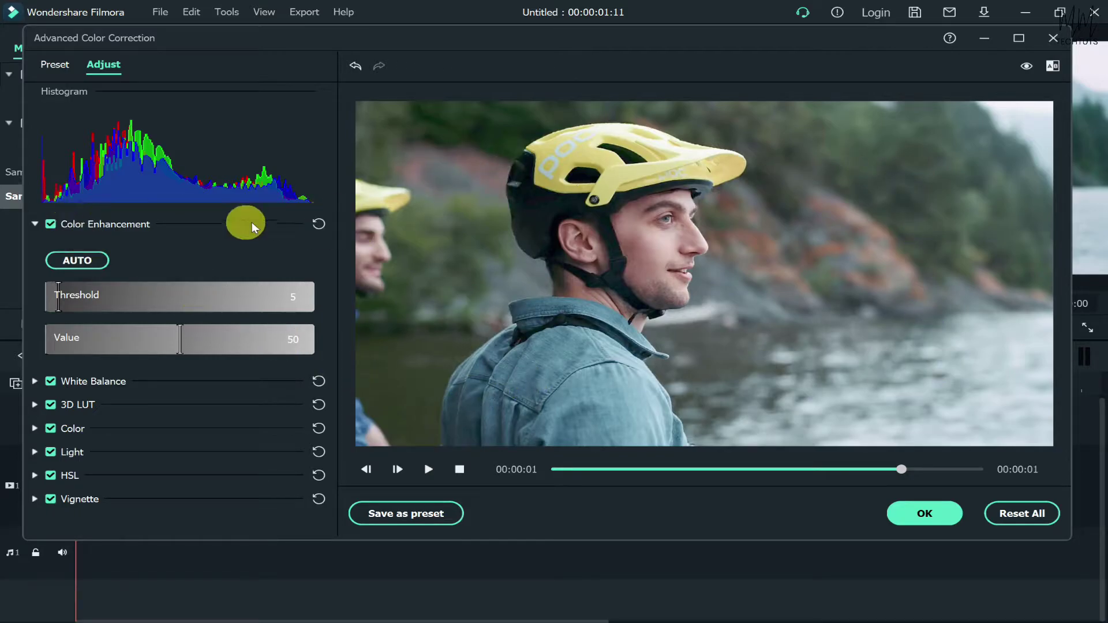
pyautogui.click(320, 225)
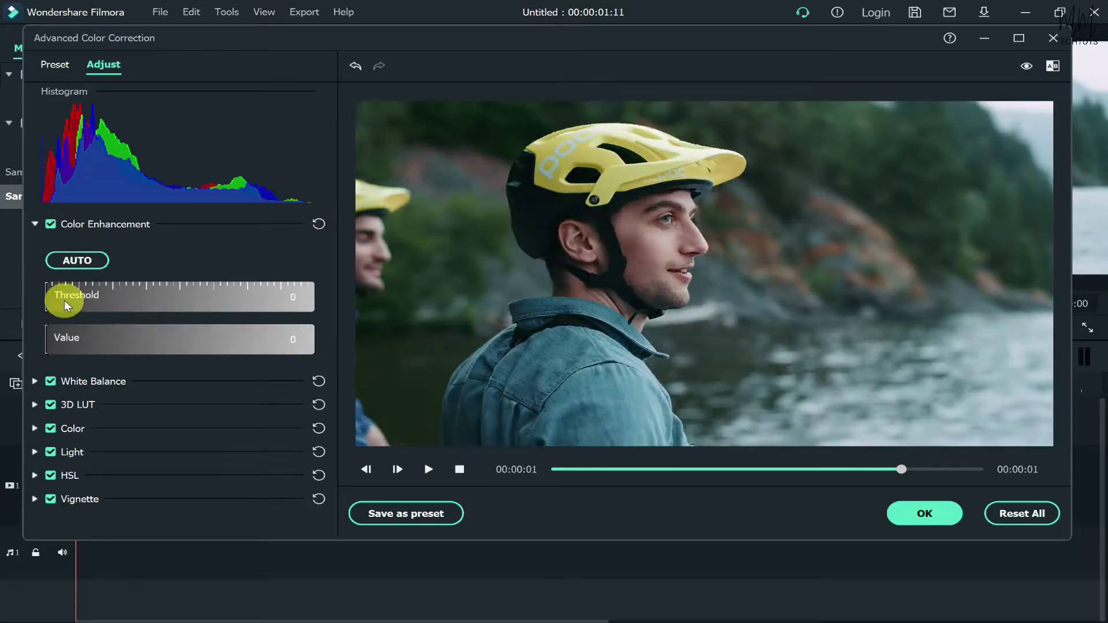
# Test the Threshold and Value sliders, return them to 0, and expand White Balance
pyautogui.moveTo(64, 295)
pyautogui.mouseDown()
pyautogui.moveTo(54, 297)
pyautogui.moveTo(73, 304)
pyautogui.mouseUp()
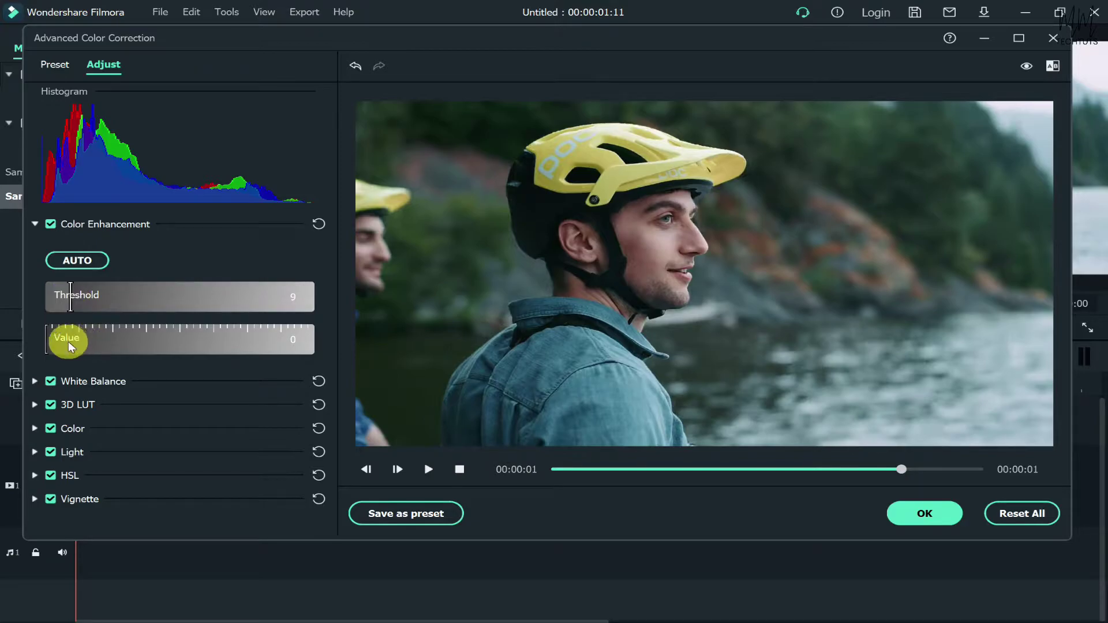
pyautogui.moveTo(69, 344); pyautogui.dragTo(43, 339)
pyautogui.moveTo(87, 303); pyautogui.dragTo(9, 302)
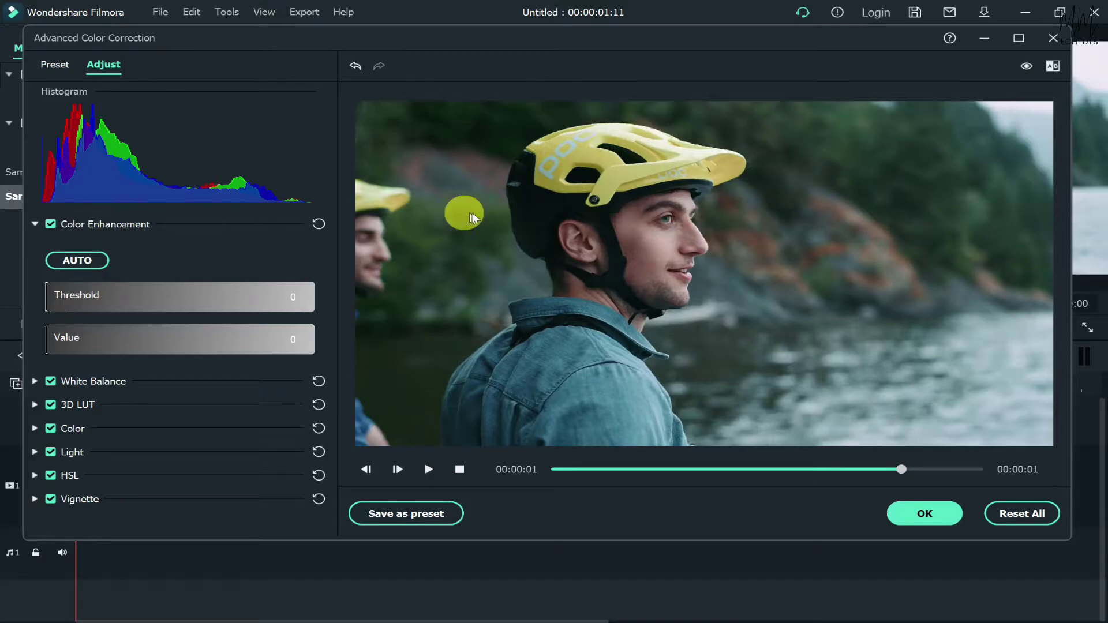
pyautogui.click(86, 375)
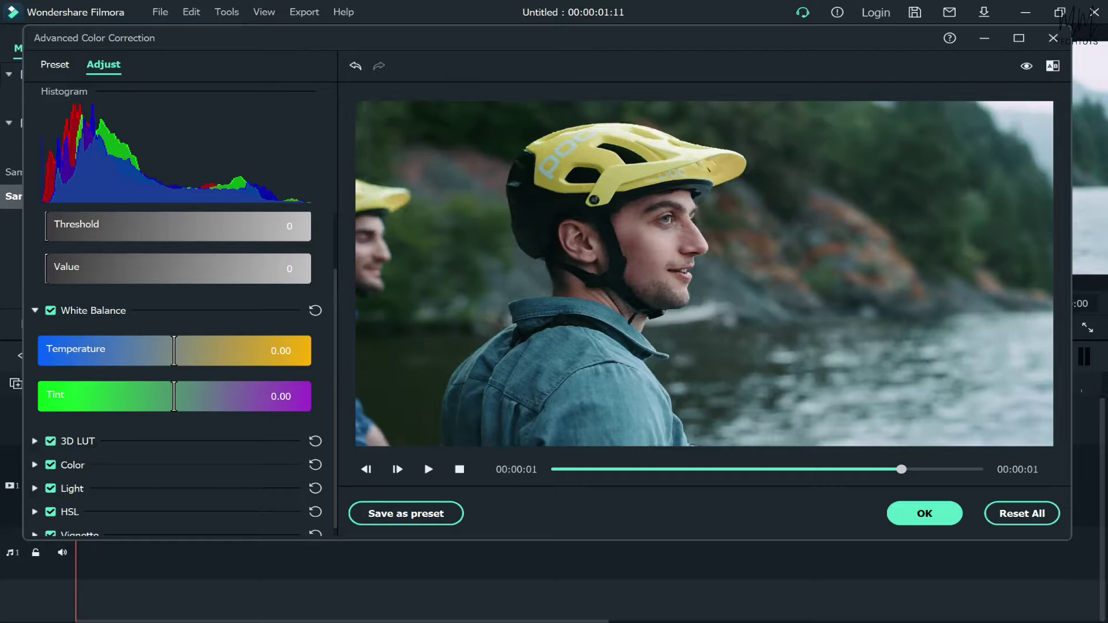
# Find Night light through Windows search and turn it off now
pyautogui.press('super+s')
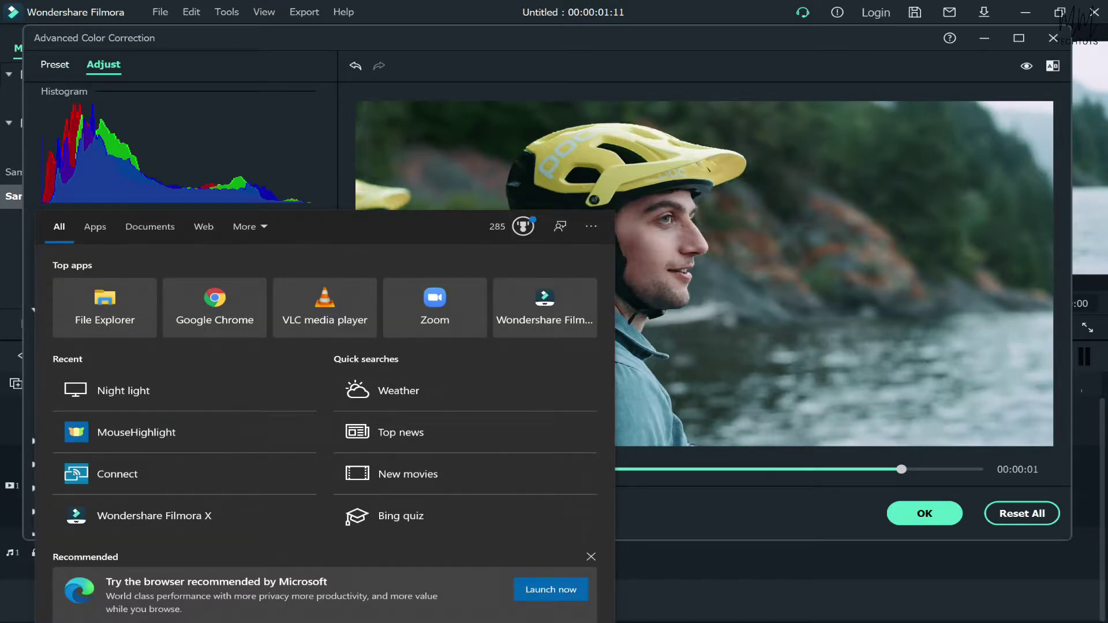
pyautogui.write('night')
pyautogui.press('Return')
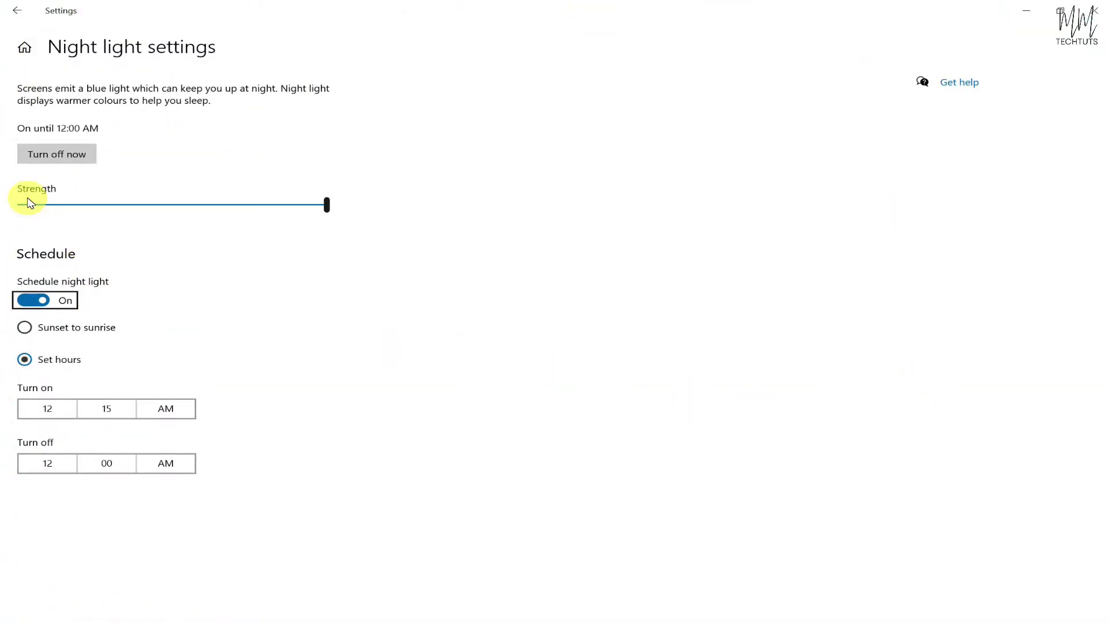
pyautogui.click(64, 155)
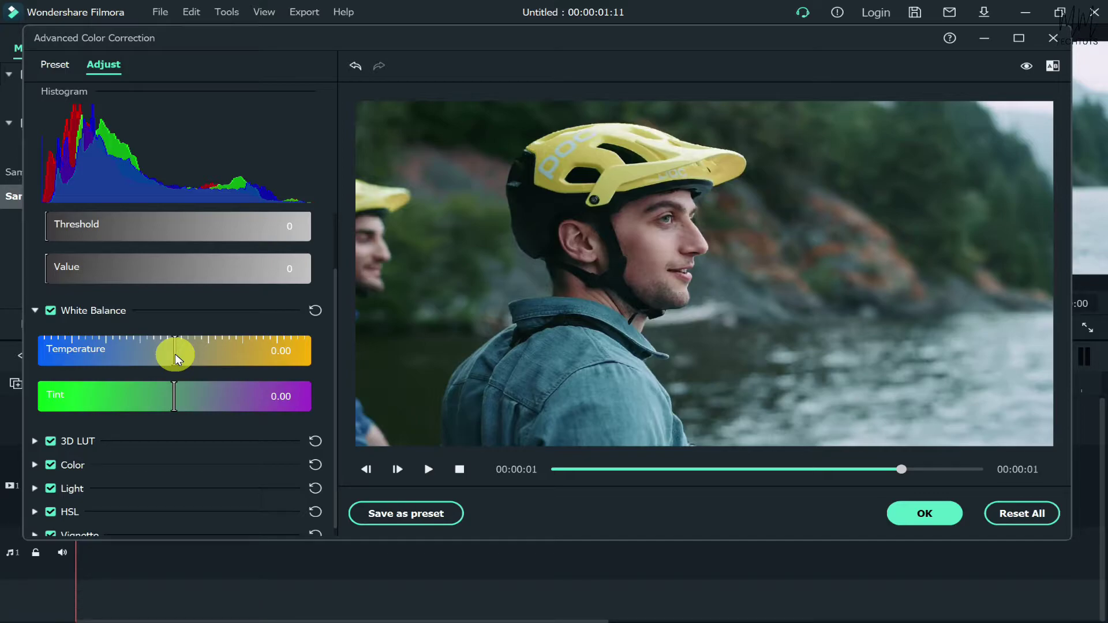
# Set White Balance Temperature to 6.74 and Tint to -0.33
pyautogui.moveTo(181, 359); pyautogui.dragTo(231, 355)
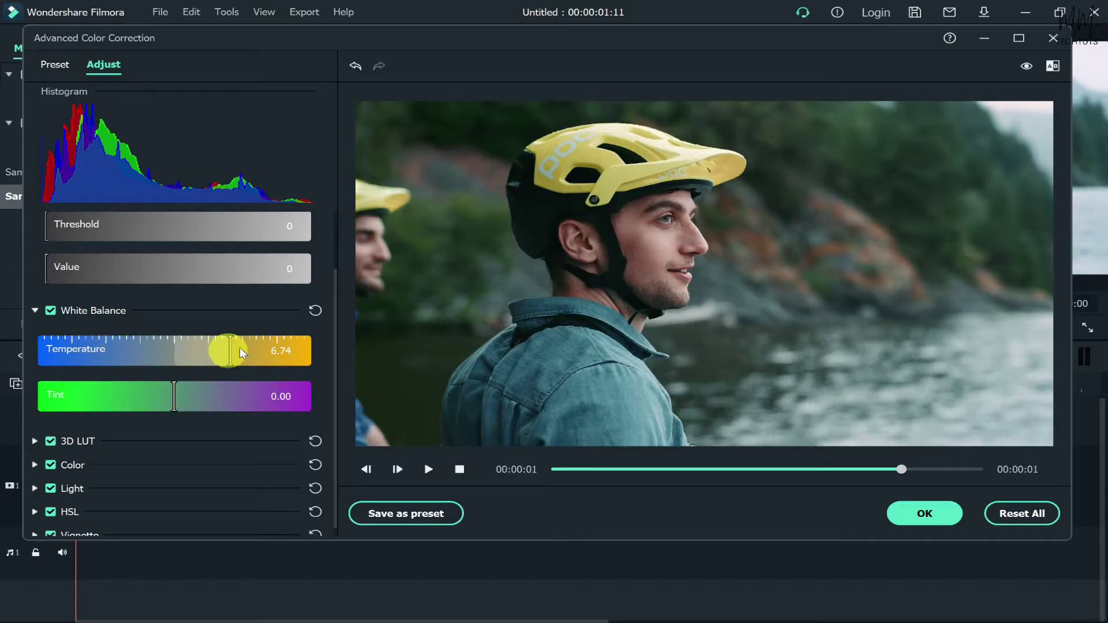
pyautogui.click(175, 405)
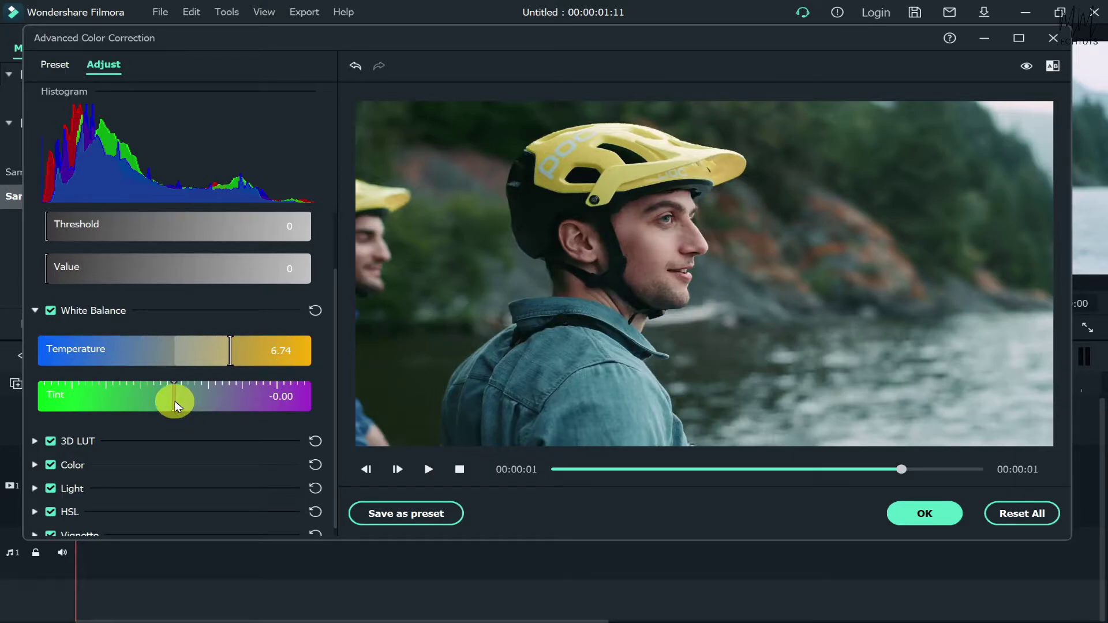
pyautogui.moveTo(175, 404)
pyautogui.mouseDown()
pyautogui.moveTo(67, 408)
pyautogui.moveTo(171, 404)
pyautogui.moveTo(140, 404)
pyautogui.moveTo(155, 404)
pyautogui.mouseUp()
pyautogui.scroll(-1, 44, 424)
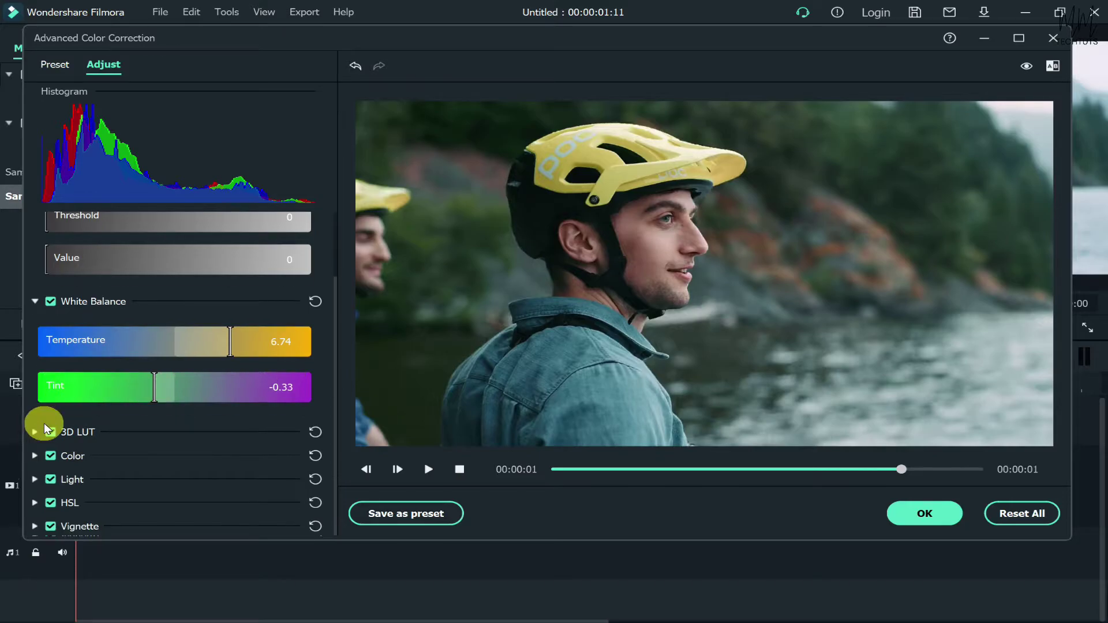
# Expand 3D LUT and try the Warm Film, Walking Dead and Harry Potter looks in turn
pyautogui.click(35, 431)
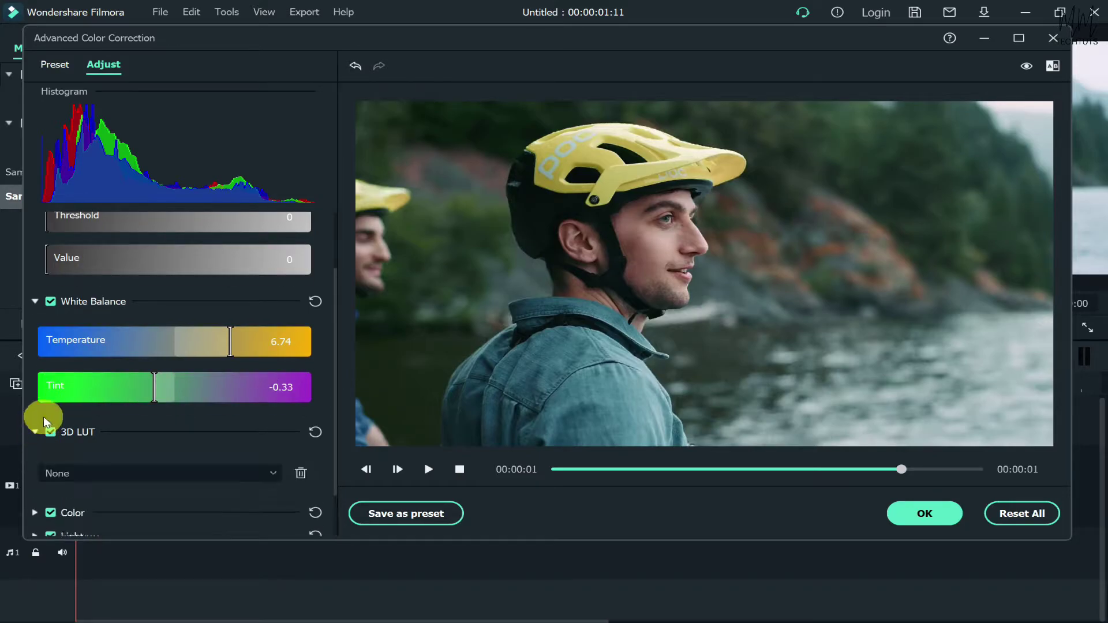
pyautogui.scroll(-5, 44, 418)
pyautogui.click(171, 420)
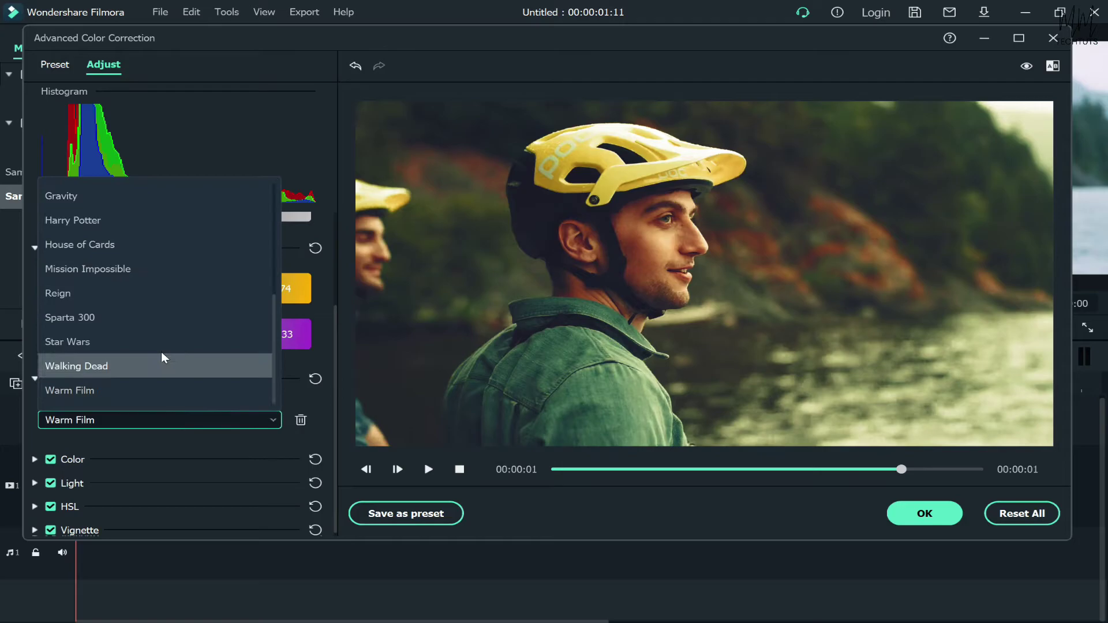
pyautogui.scroll(3, 162, 347)
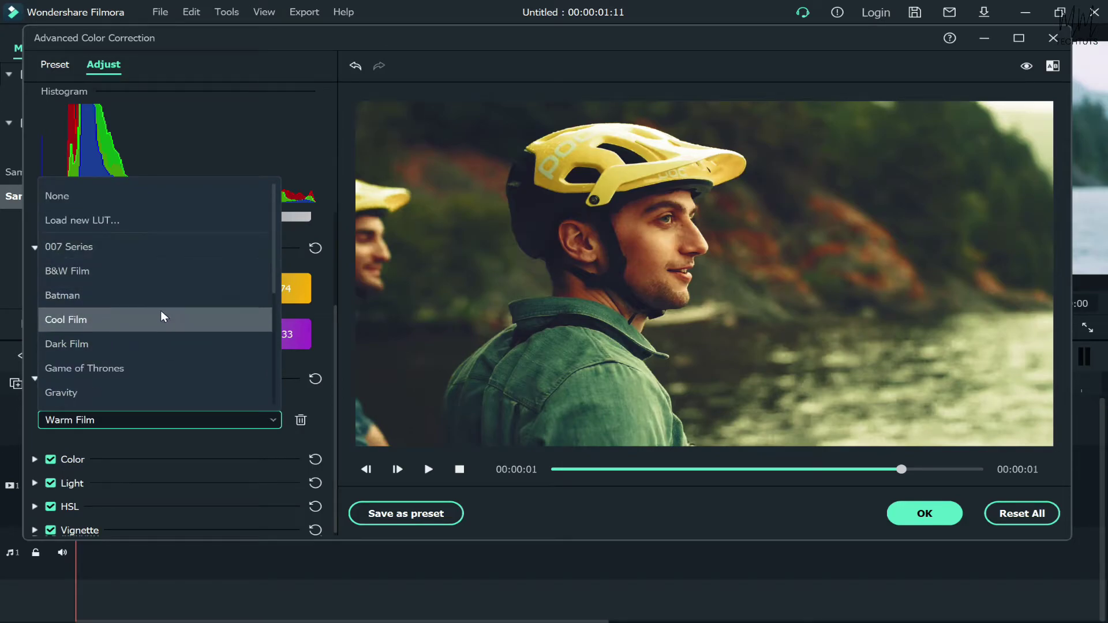
pyautogui.scroll(-3, 160, 323)
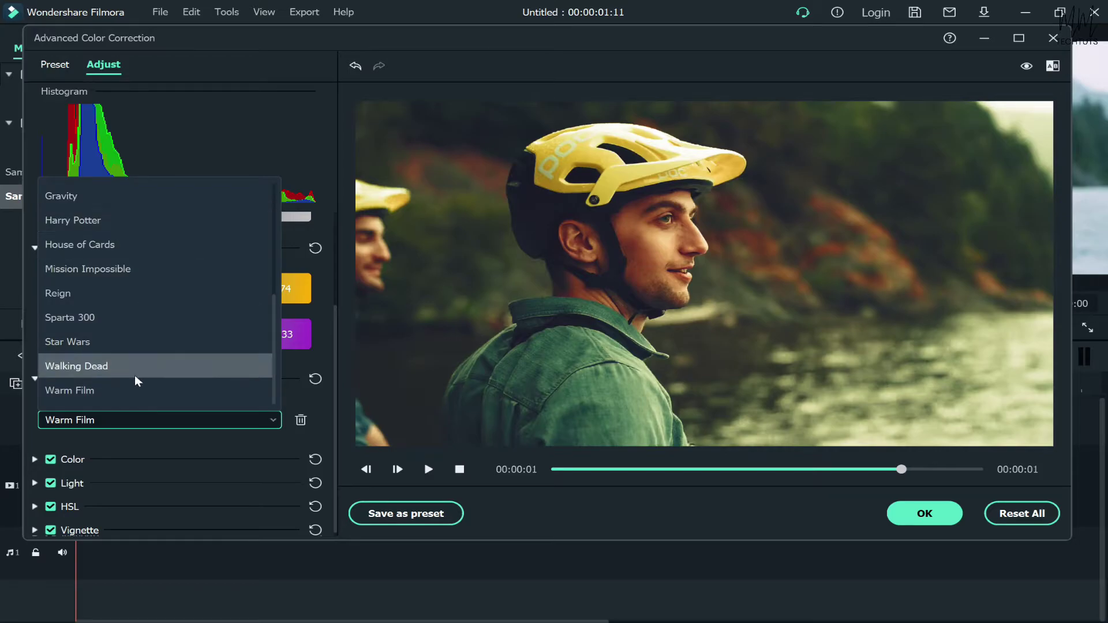
pyautogui.click(157, 392)
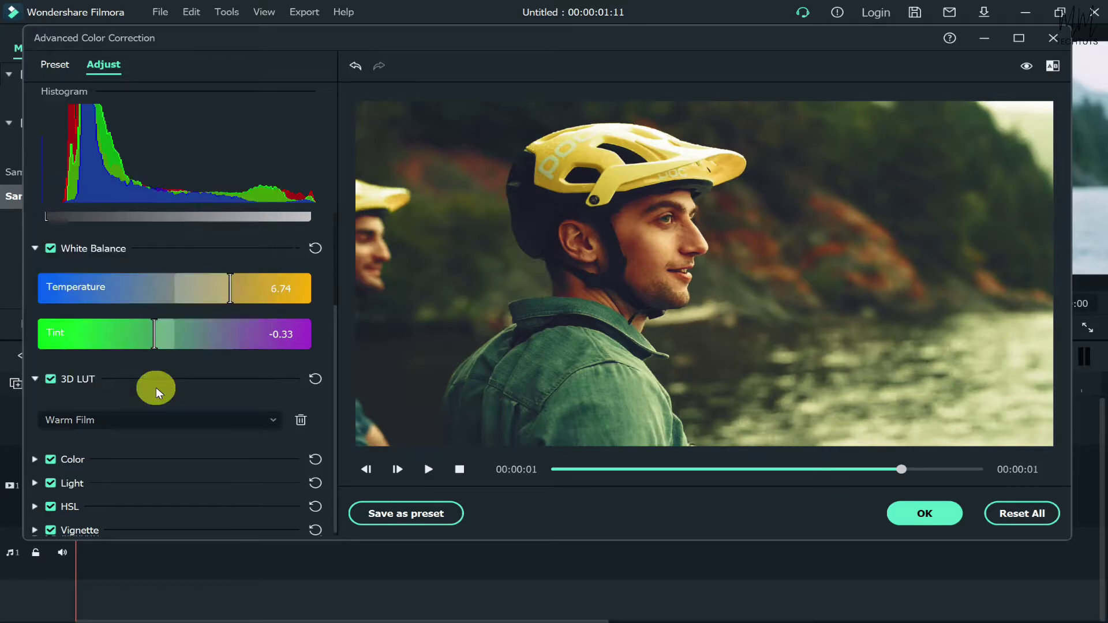
pyautogui.click(183, 417)
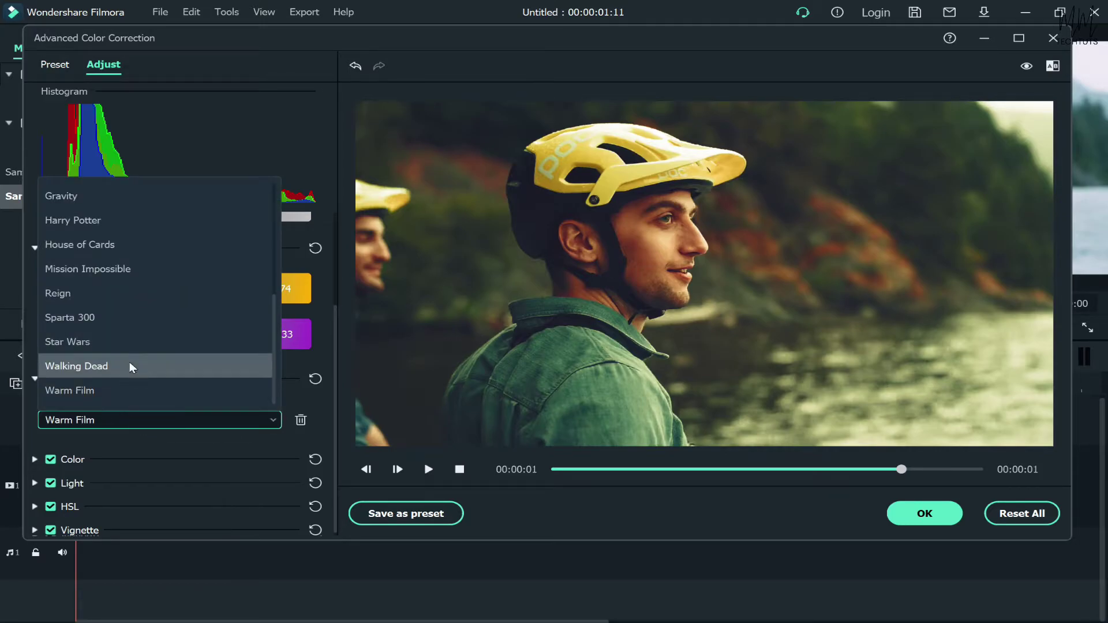
pyautogui.click(129, 364)
pyautogui.click(146, 416)
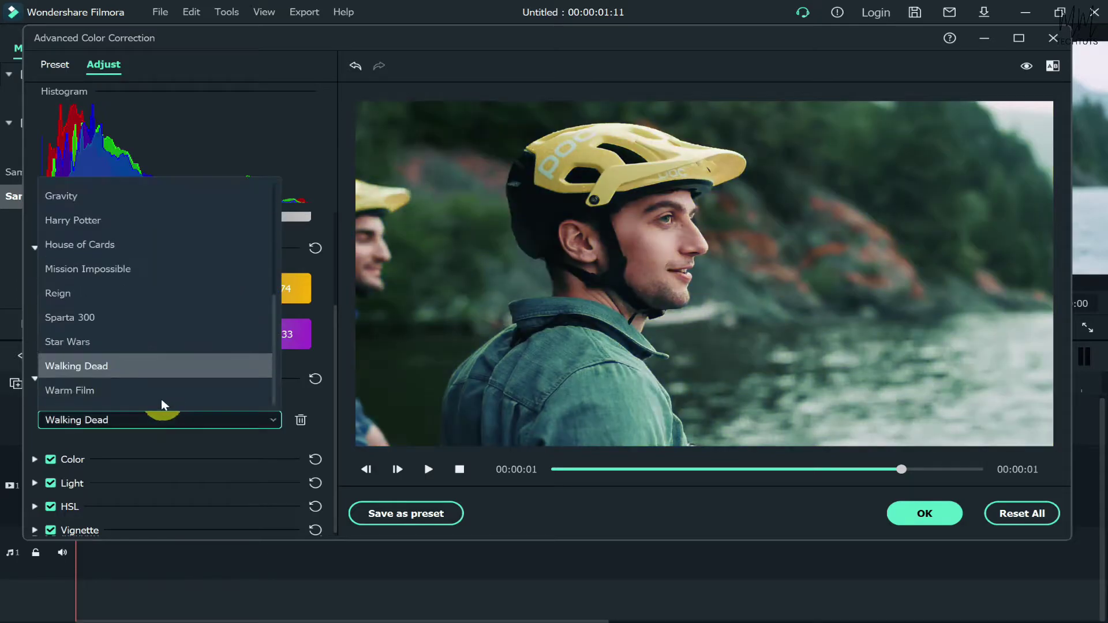
pyautogui.click(126, 224)
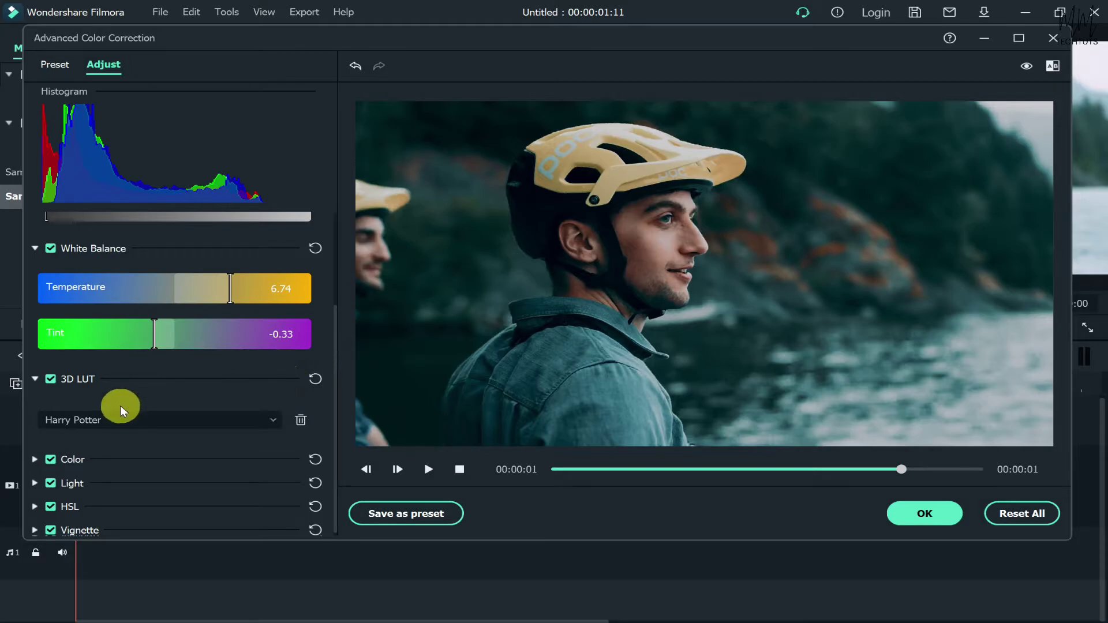
# Delete the applied LUT so 3D LUT returns to None, and expand Color
pyautogui.click(299, 420)
pyautogui.click(618, 339)
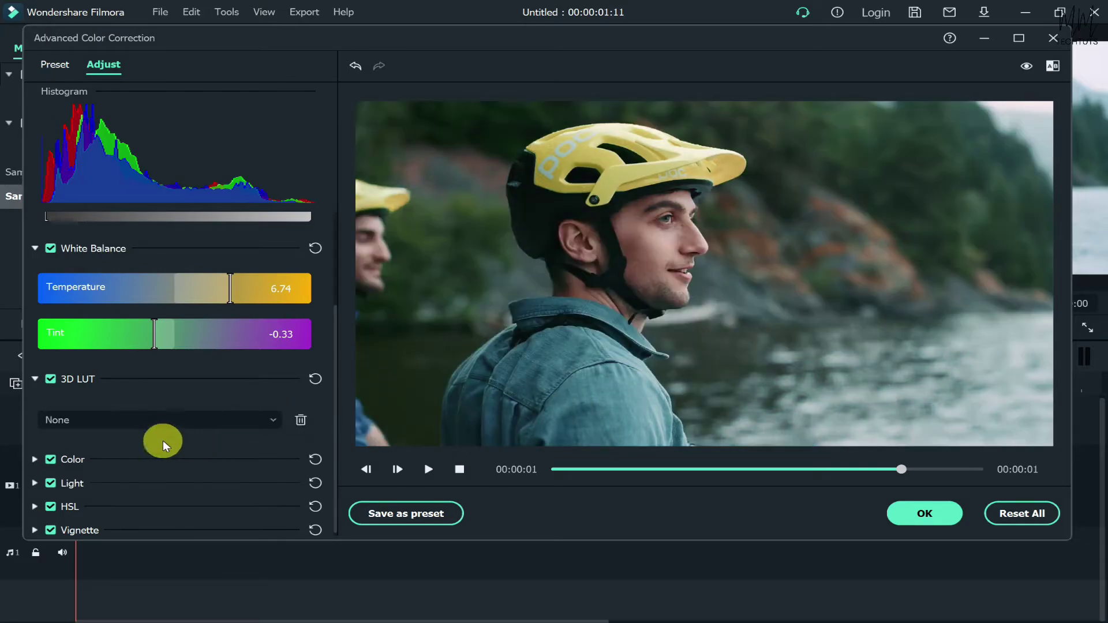
pyautogui.click(34, 459)
pyautogui.scroll(-3, 39, 436)
# Set Contrast to 24, Vibrance to 19 and Saturation to 10
pyautogui.scroll(-1, 43, 365)
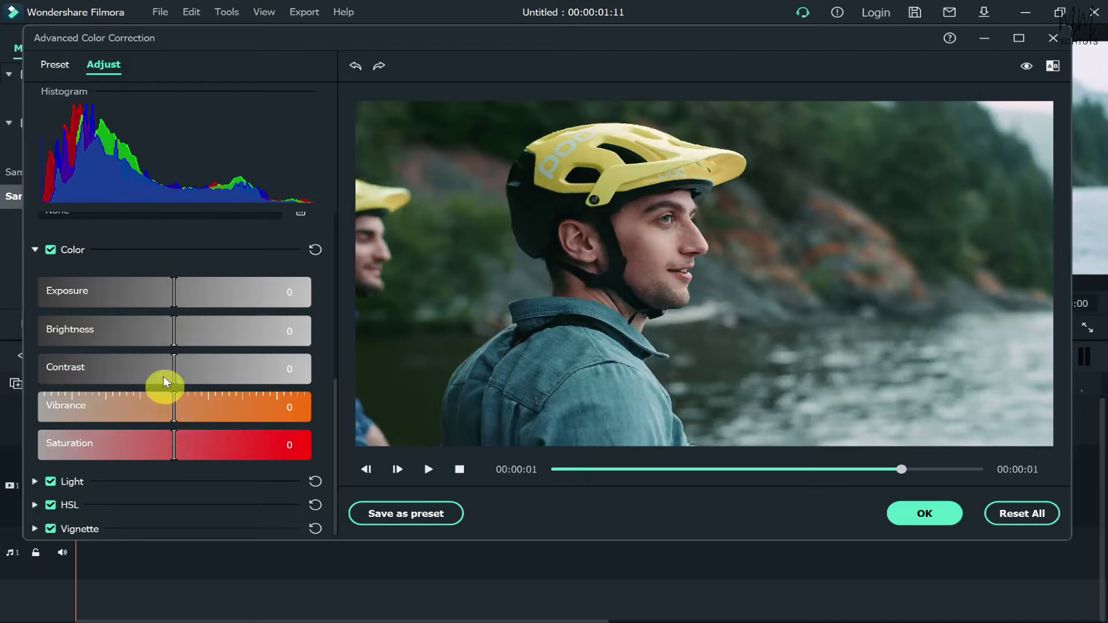
pyautogui.scroll(1, 179, 362)
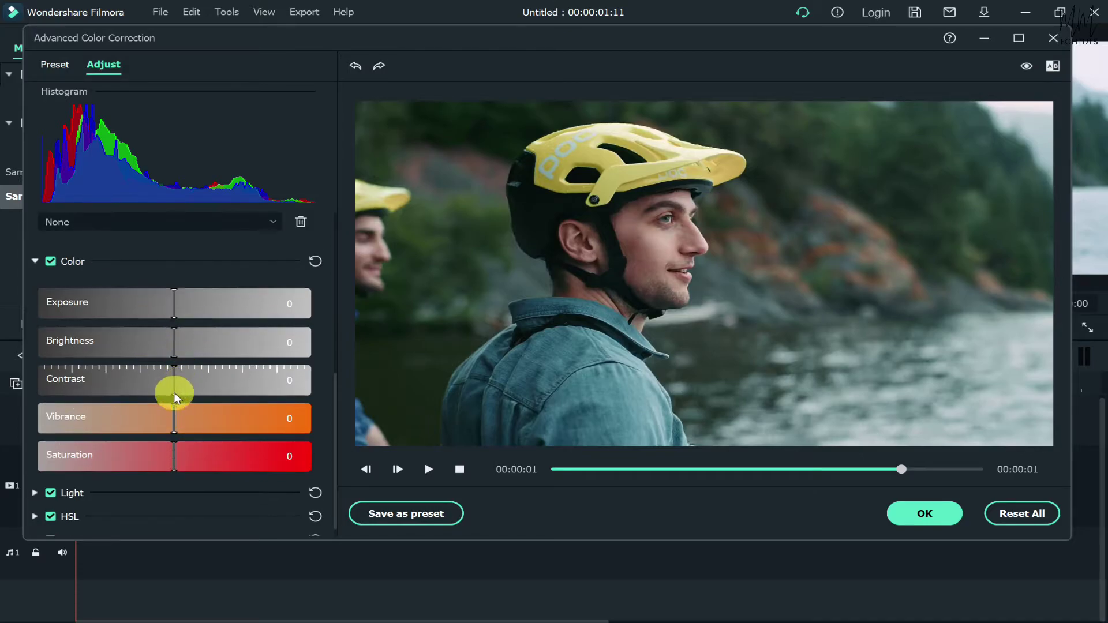
pyautogui.moveTo(177, 306)
pyautogui.mouseDown()
pyautogui.moveTo(232, 304)
pyautogui.moveTo(175, 310)
pyautogui.mouseUp()
pyautogui.moveTo(173, 376)
pyautogui.mouseDown()
pyautogui.moveTo(238, 376)
pyautogui.moveTo(207, 382)
pyautogui.mouseUp()
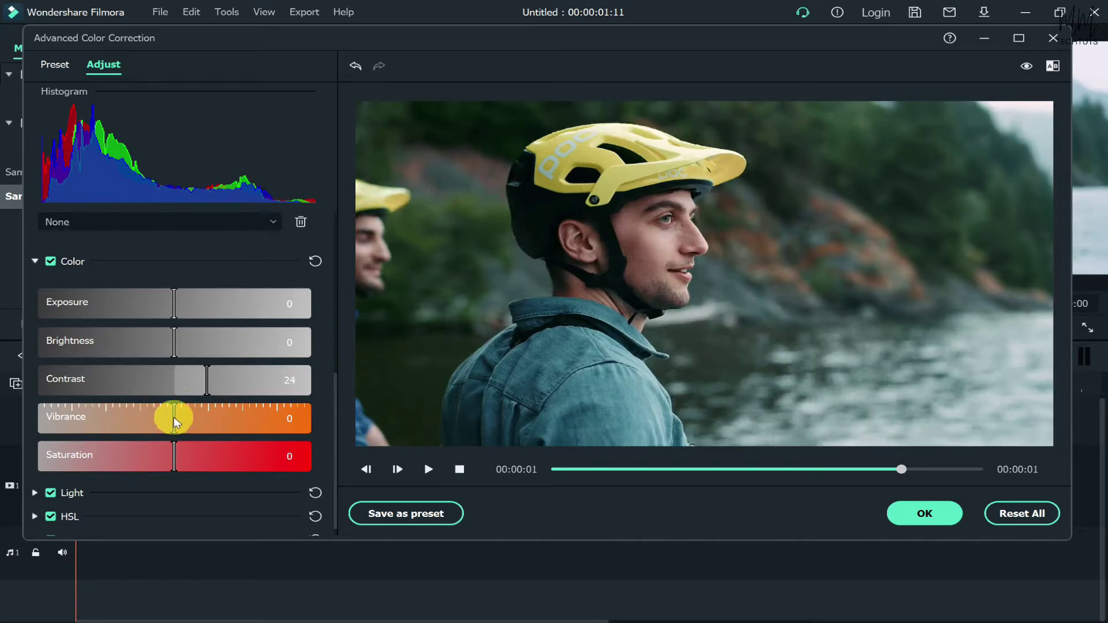
pyautogui.moveTo(174, 417); pyautogui.dragTo(200, 418)
pyautogui.moveTo(185, 460)
pyautogui.mouseDown()
pyautogui.moveTo(202, 457)
pyautogui.moveTo(188, 461)
pyautogui.mouseUp()
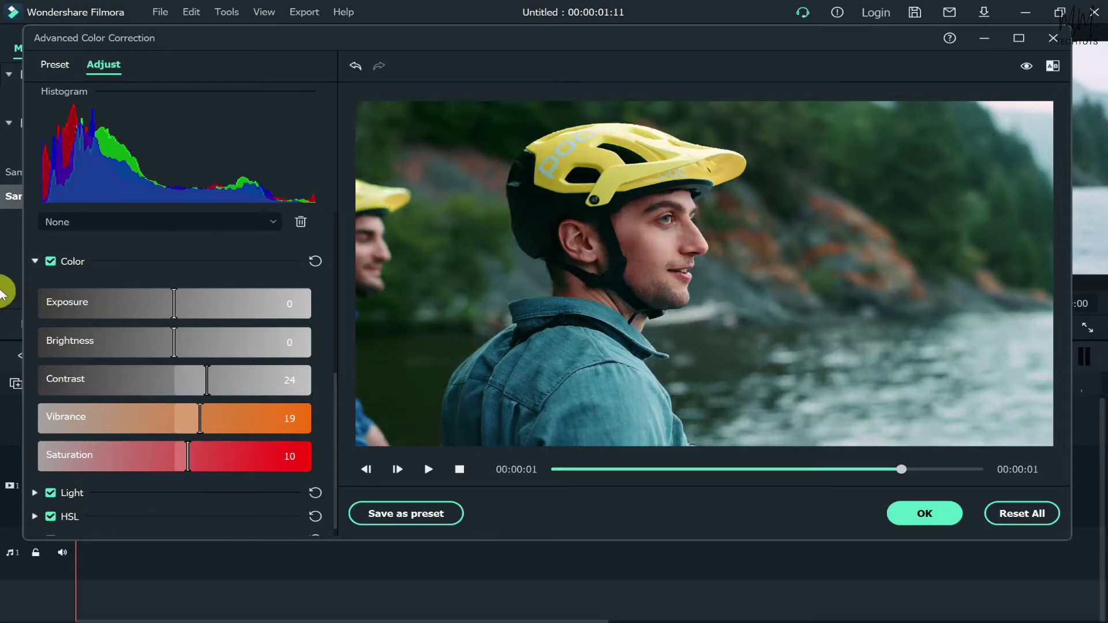
pyautogui.scroll(-1, 29, 443)
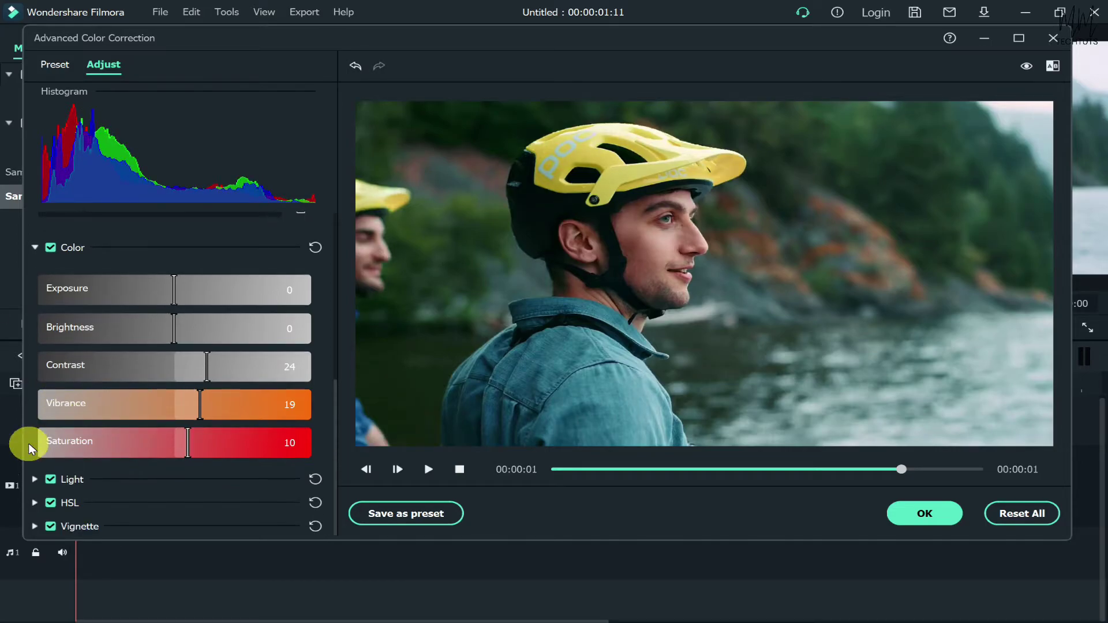
# Expand Light and set Highlights to -48, Shadows to -12 and Blacks to -5, keeping Whites at 0
pyautogui.click(34, 478)
pyautogui.scroll(-5, 34, 459)
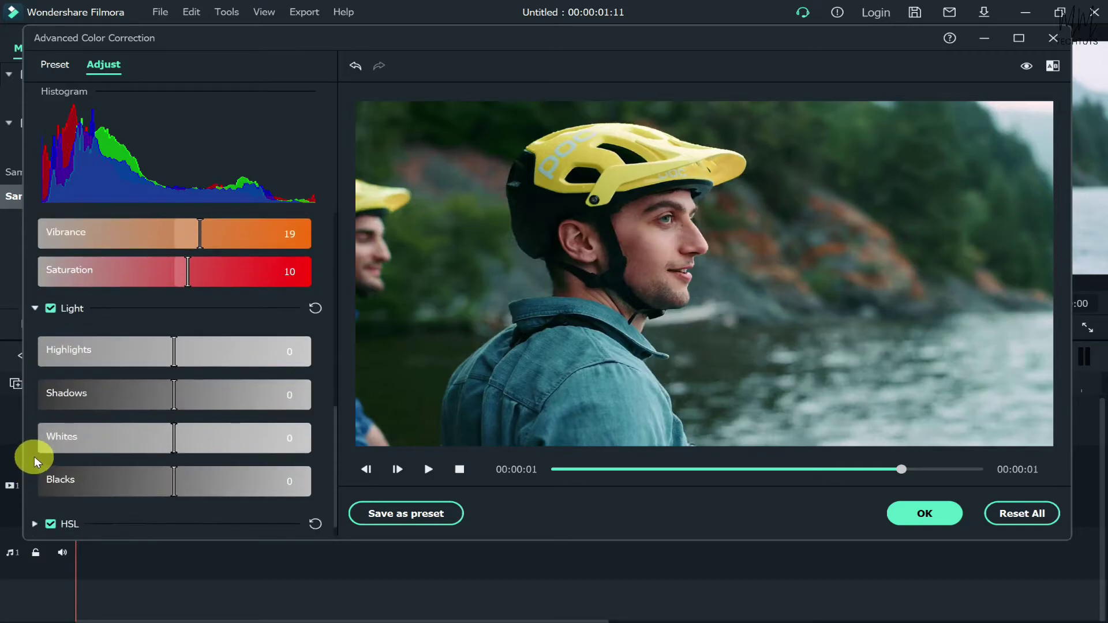
pyautogui.scroll(-1, 33, 442)
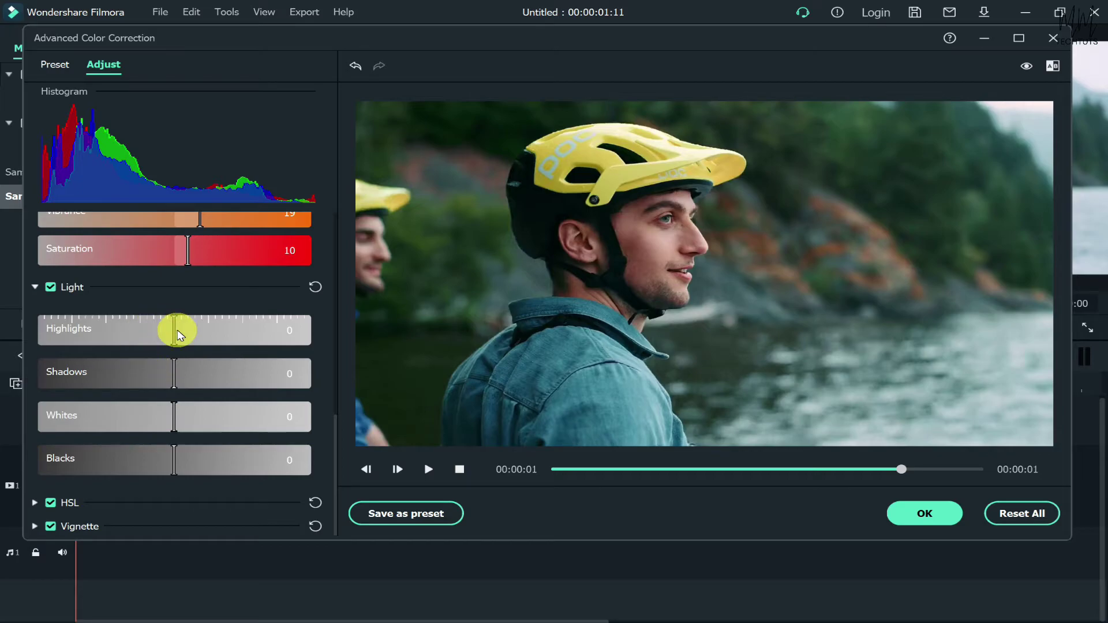
pyautogui.moveTo(178, 331); pyautogui.dragTo(355, 323)
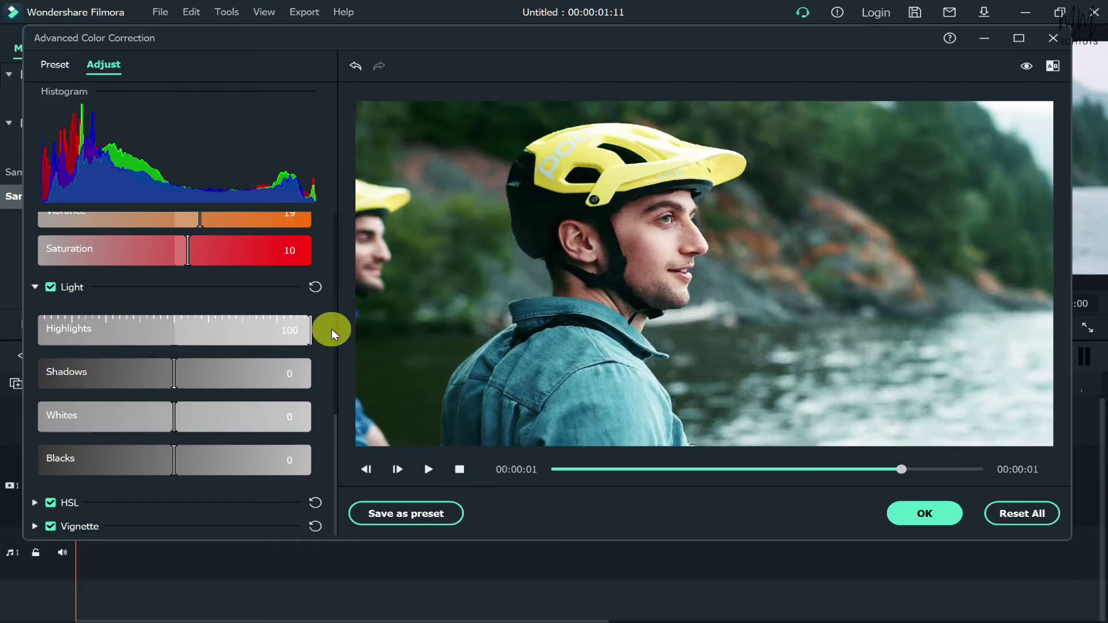
pyautogui.moveTo(331, 328); pyautogui.dragTo(109, 330)
pyautogui.moveTo(173, 372); pyautogui.dragTo(417, 365)
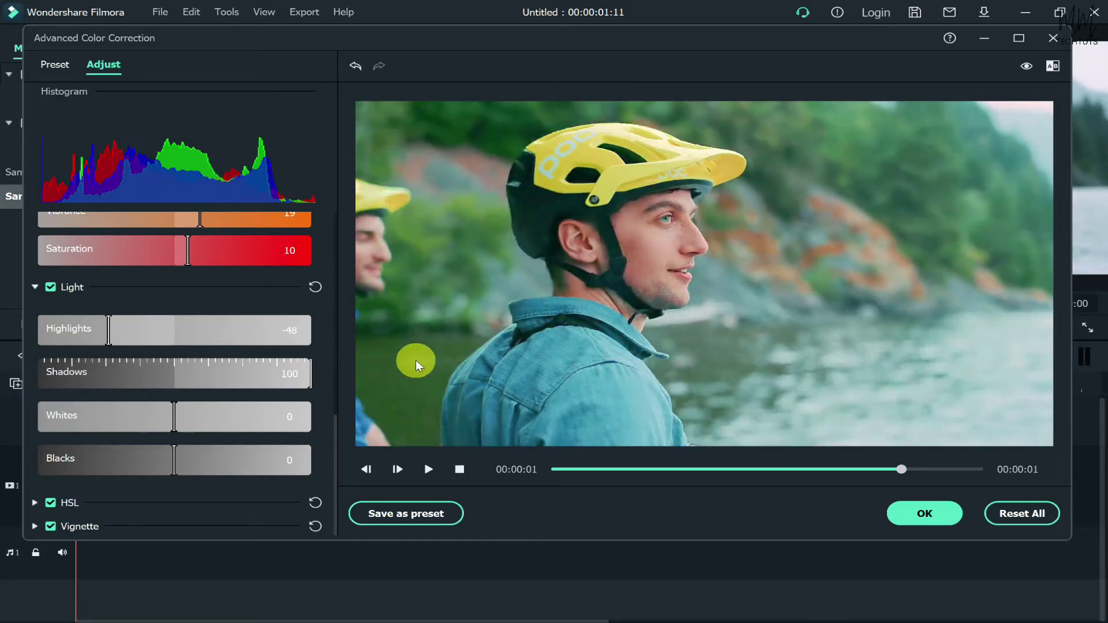
pyautogui.moveTo(315, 366); pyautogui.dragTo(154, 375)
pyautogui.moveTo(144, 417); pyautogui.dragTo(391, 462)
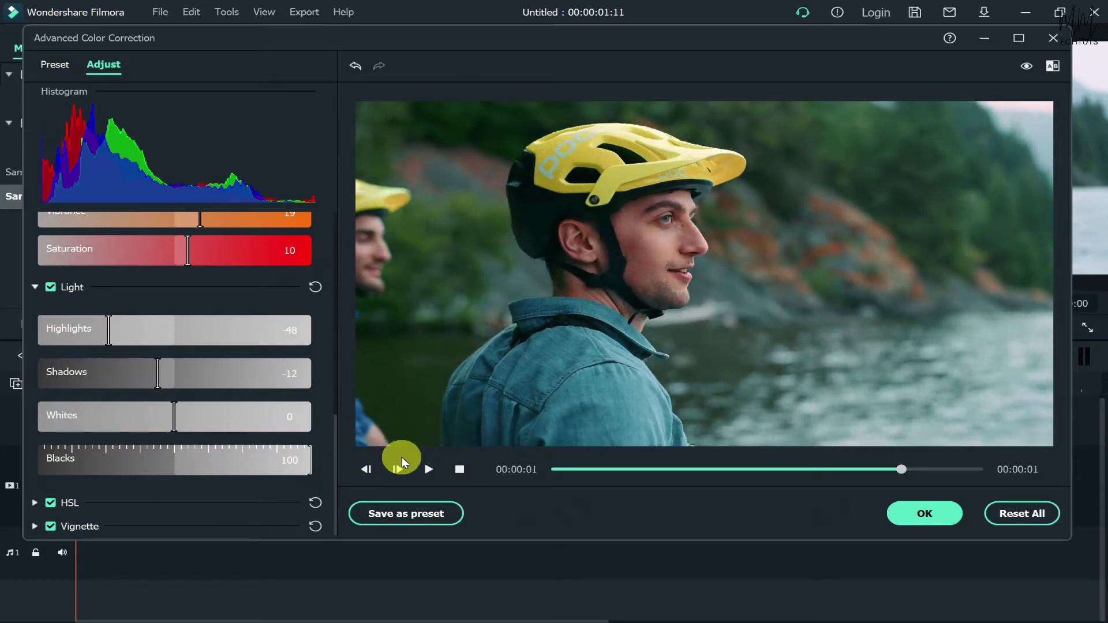
pyautogui.moveTo(297, 457); pyautogui.dragTo(145, 449)
# Expand HSL, test shifting the orange Hue, then reset HSL to its defaults
pyautogui.click(40, 501)
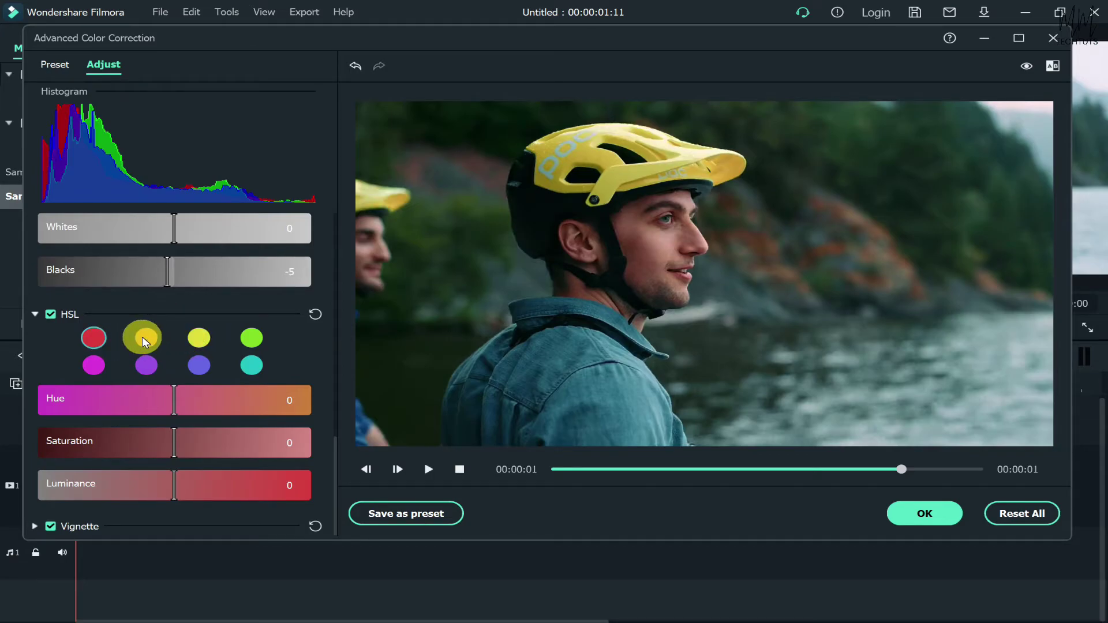
pyautogui.click(153, 338)
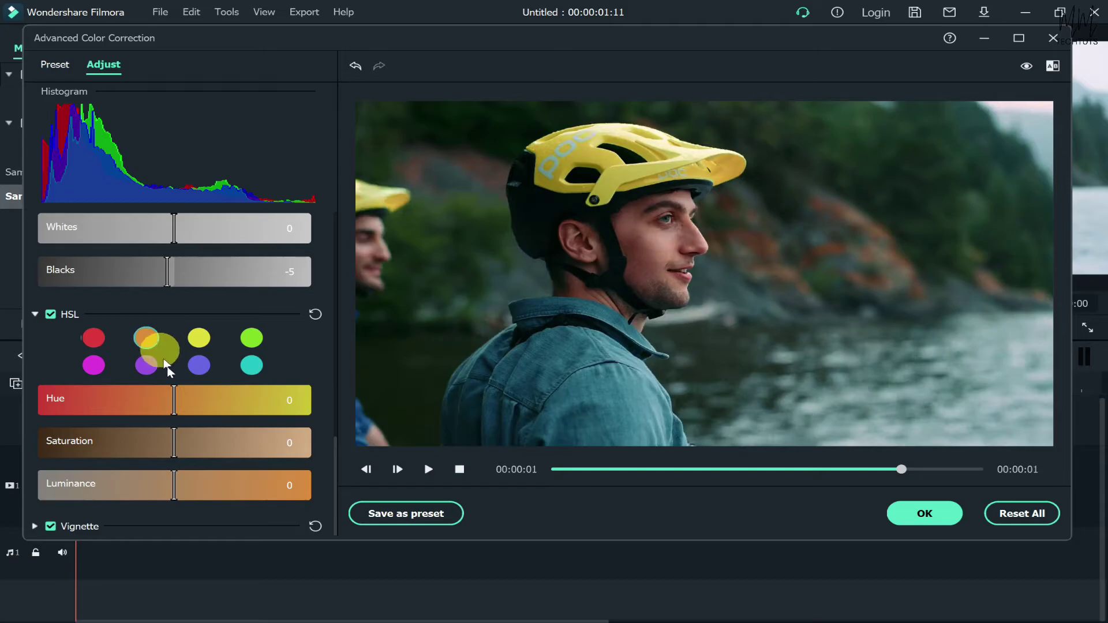
pyautogui.moveTo(174, 402)
pyautogui.mouseDown()
pyautogui.moveTo(196, 411)
pyautogui.moveTo(313, 400)
pyautogui.moveTo(147, 406)
pyautogui.moveTo(341, 403)
pyautogui.moveTo(2, 411)
pyautogui.moveTo(176, 399)
pyautogui.mouseUp()
pyautogui.click(308, 322)
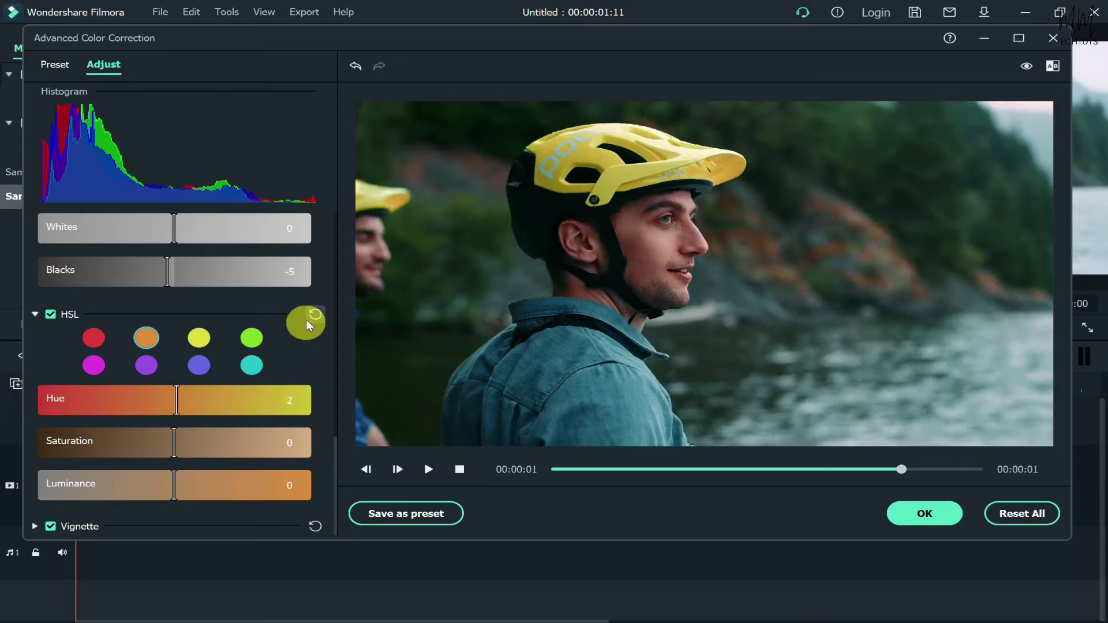
pyautogui.click(312, 315)
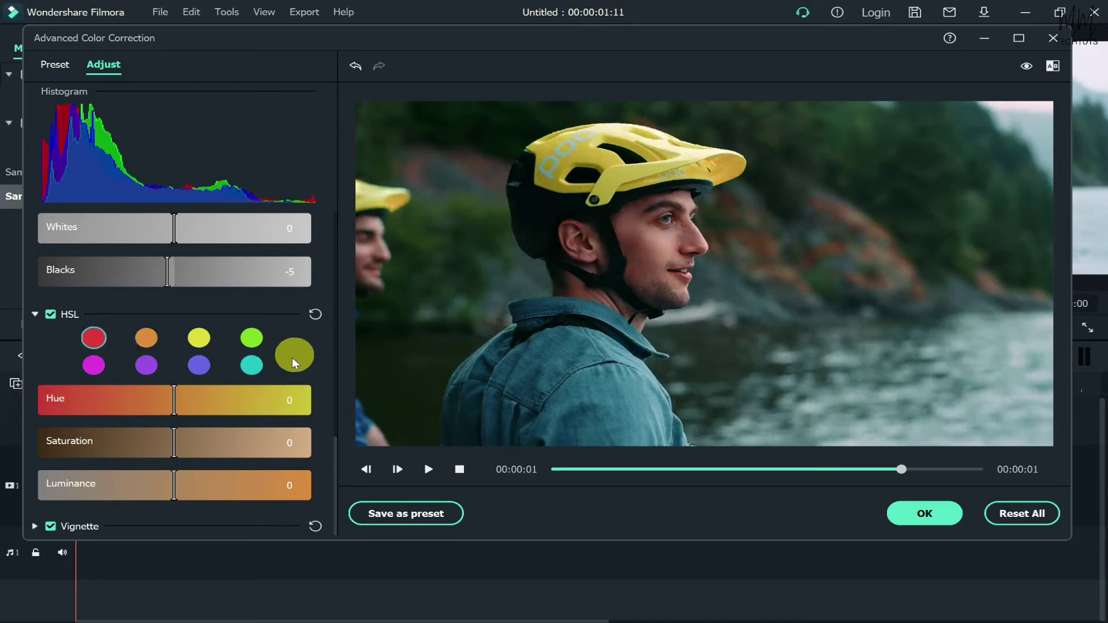
# Try a dark vignette at Amount -68, Size 88, Roundness 1 and Feather 100
pyautogui.click(34, 525)
pyautogui.scroll(-4, 50, 499)
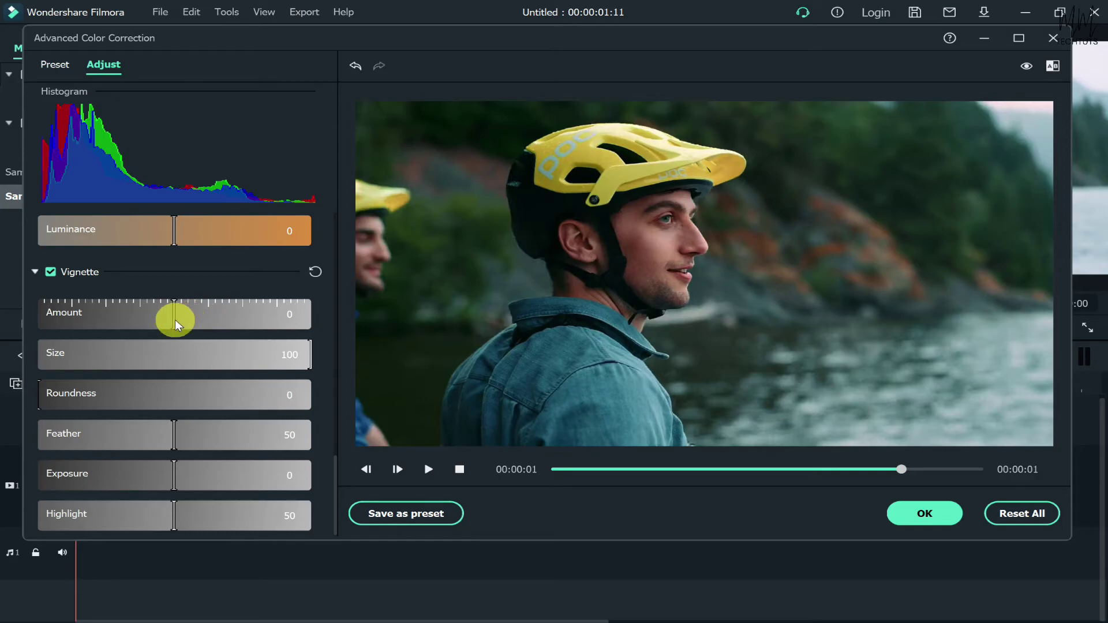
pyautogui.moveTo(174, 320); pyautogui.dragTo(81, 324)
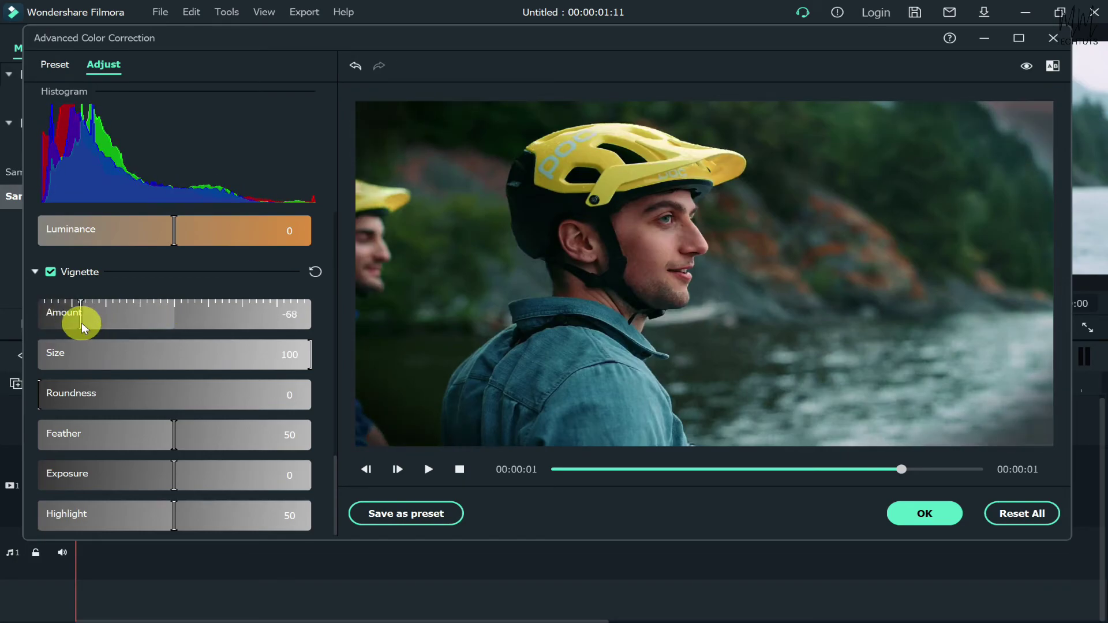
pyautogui.moveTo(43, 362); pyautogui.dragTo(272, 351)
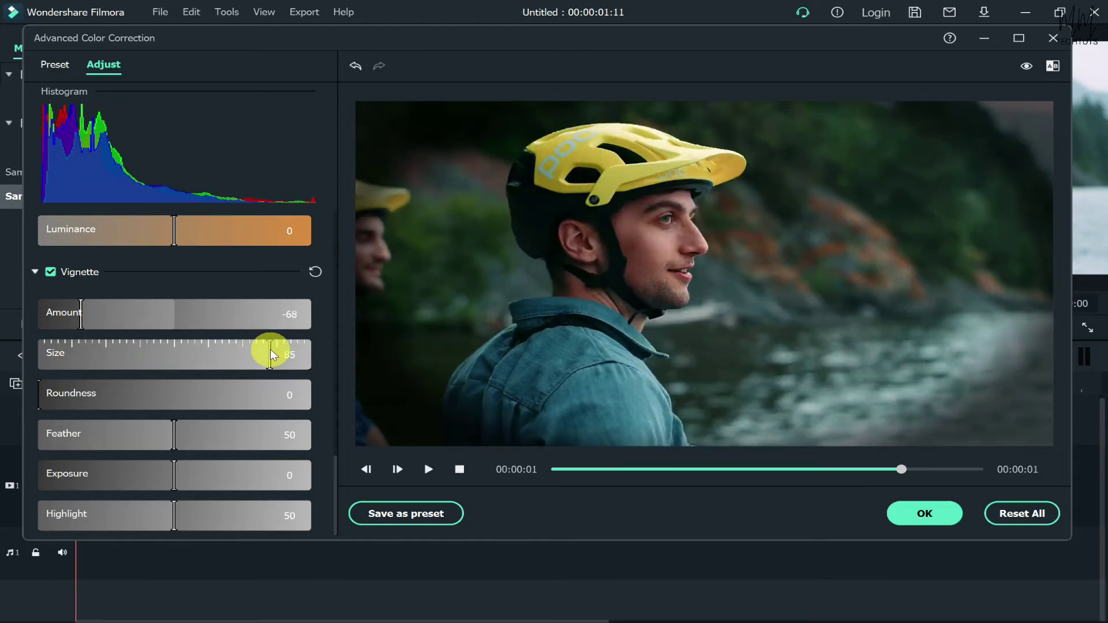
pyautogui.moveTo(242, 396); pyautogui.dragTo(372, 417)
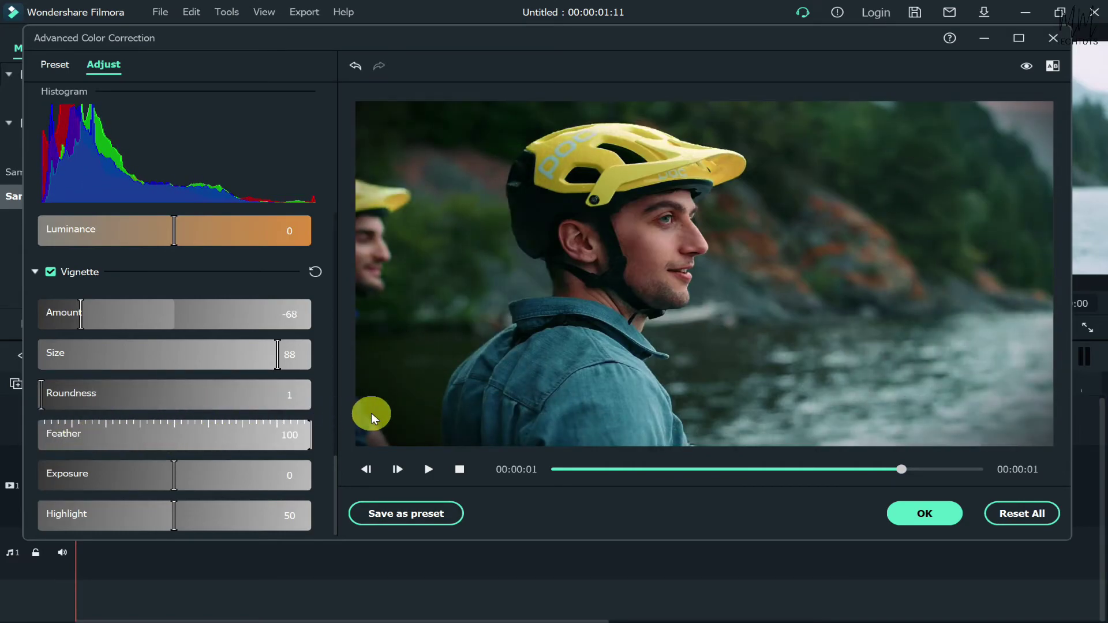
# Reset the vignette to its defaults so no vignette is applied
pyautogui.scroll(-1, 188, 476)
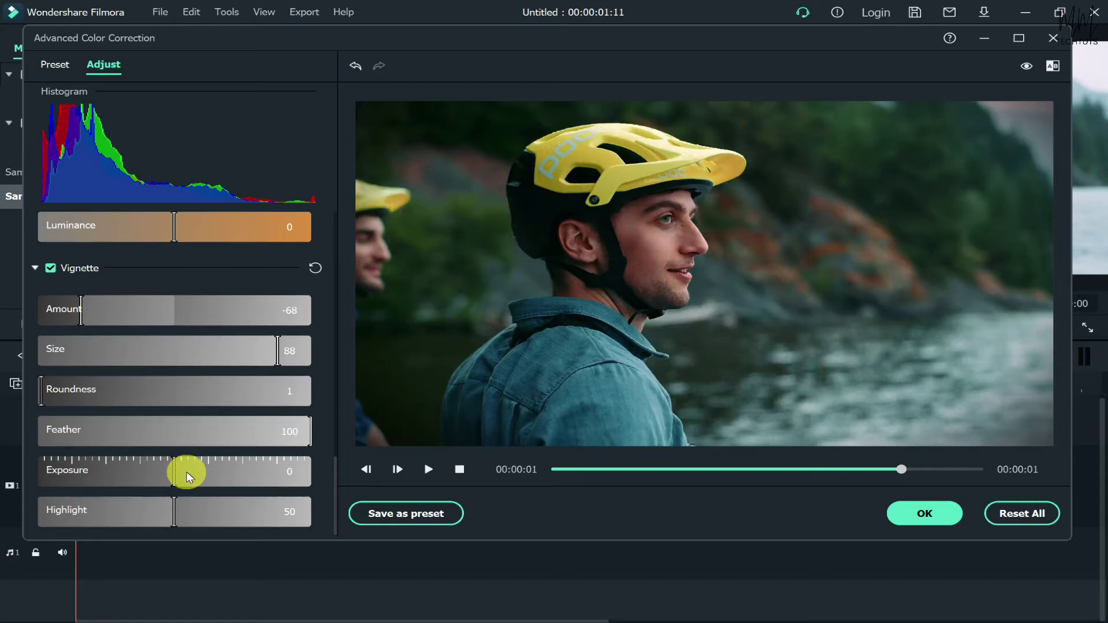
pyautogui.click(313, 269)
pyautogui.scroll(10, 272, 303)
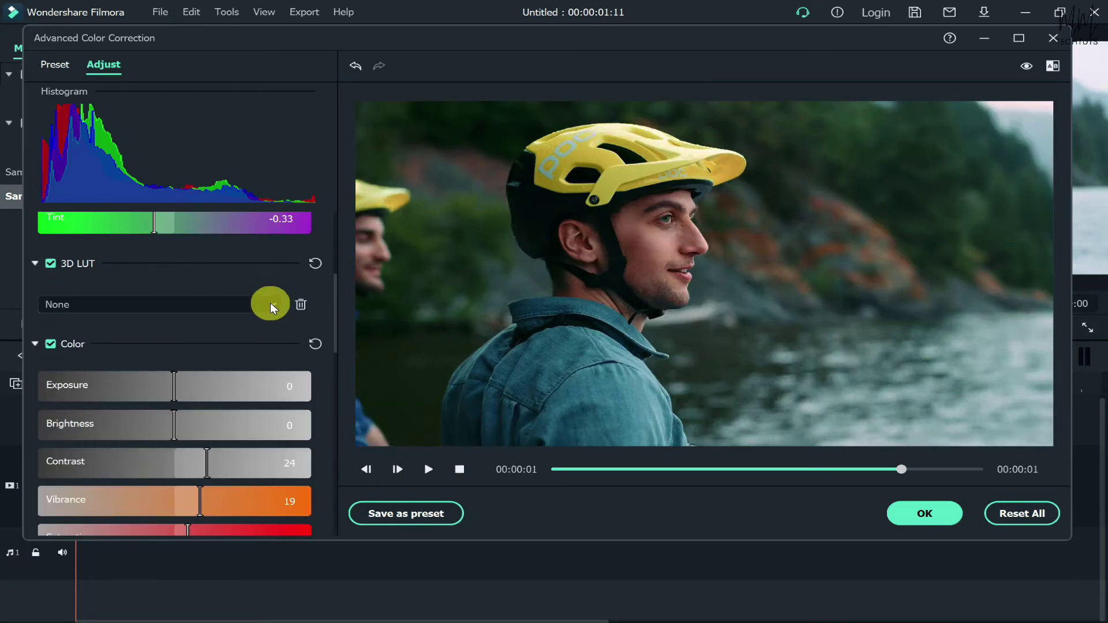
pyautogui.scroll(2, 272, 306)
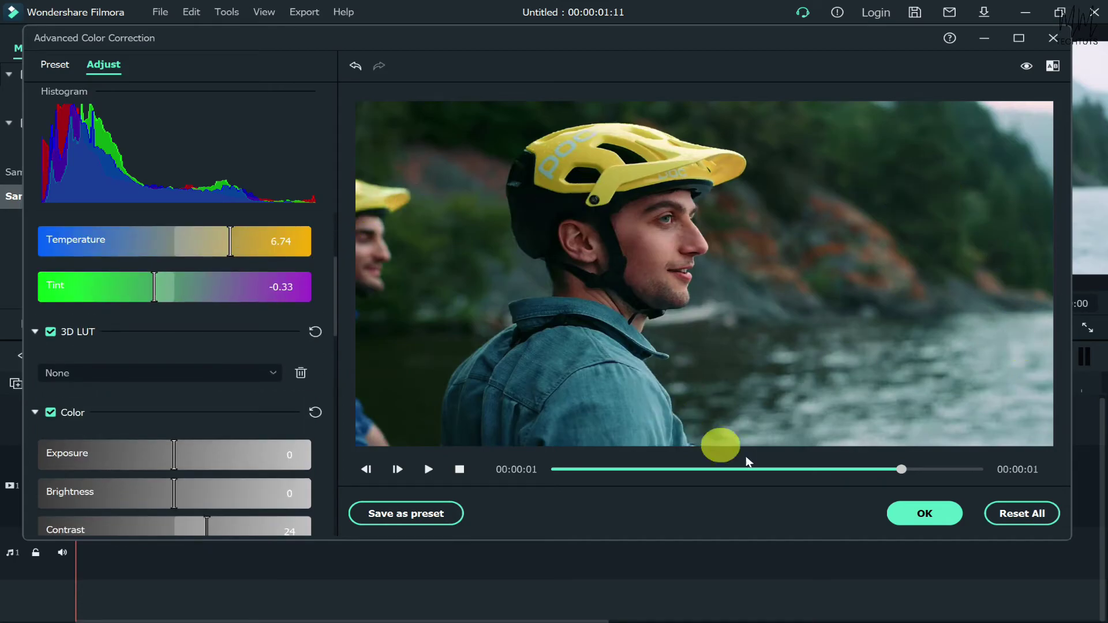
# Apply the colour correction and move the playhead to about 00:00:00:20
pyautogui.click(923, 514)
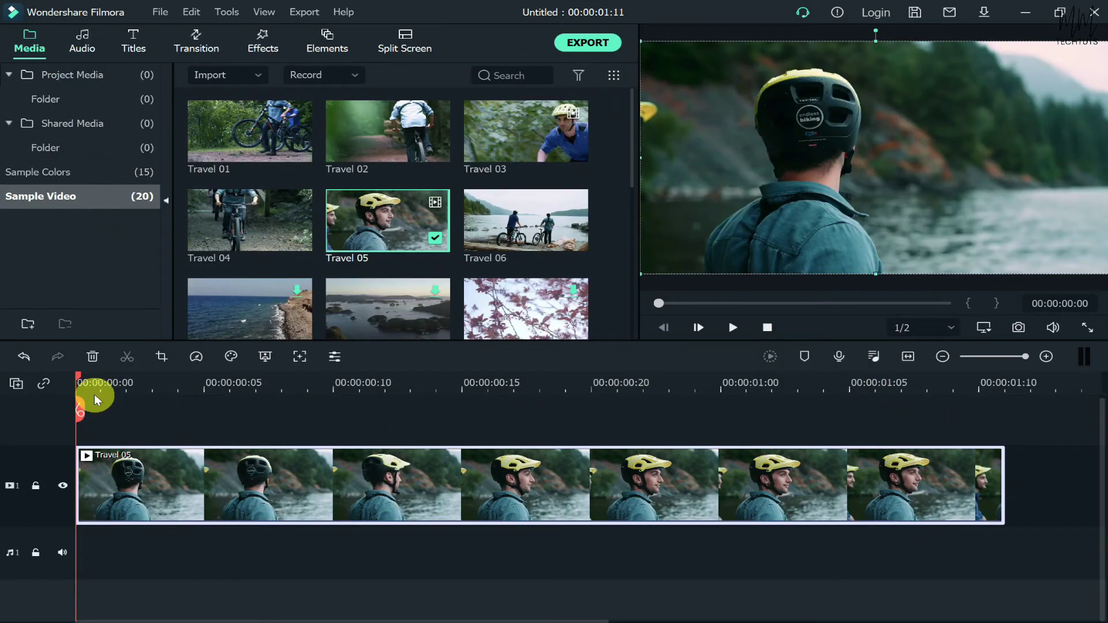
pyautogui.click(205, 385)
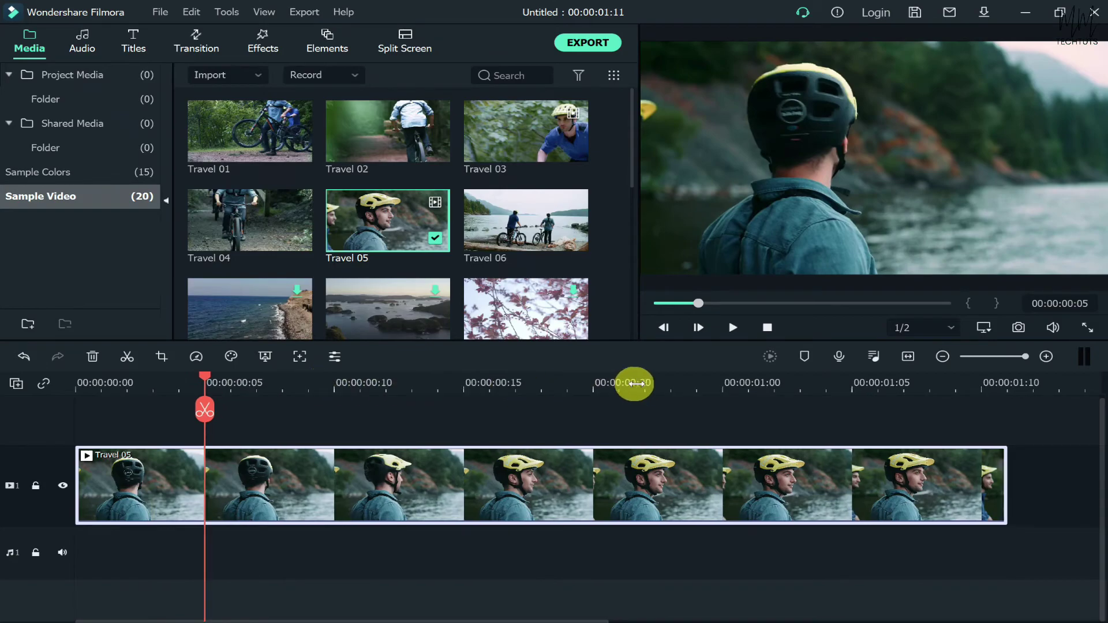
pyautogui.click(619, 403)
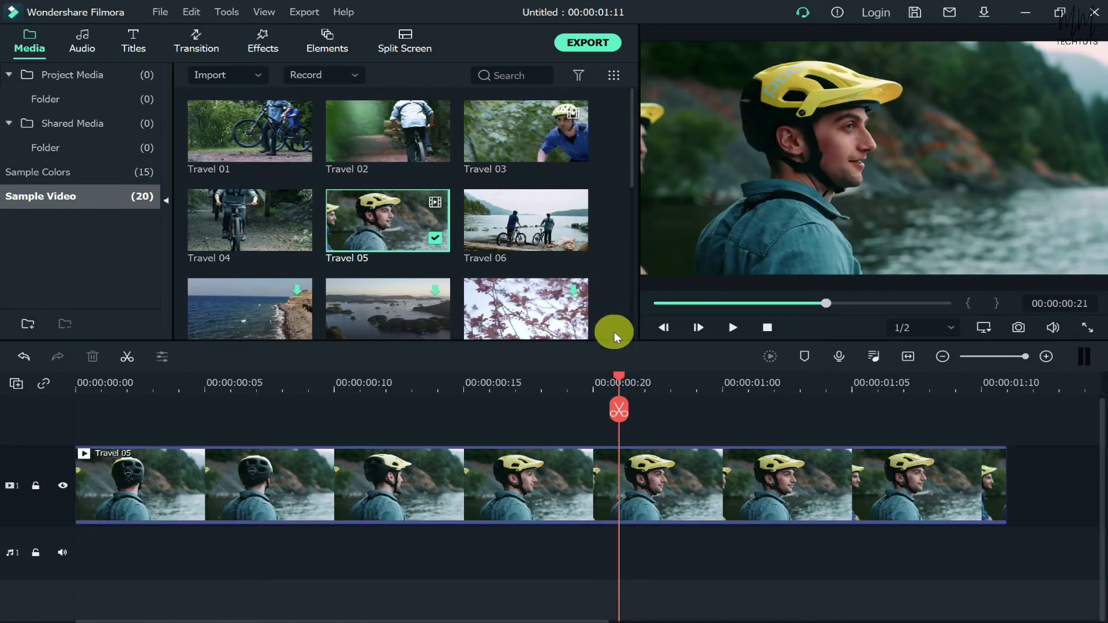
# Preview the Travel 05 library clip, pause it, then select the Travel 05 timeline clip
pyautogui.doubleClick(409, 227)
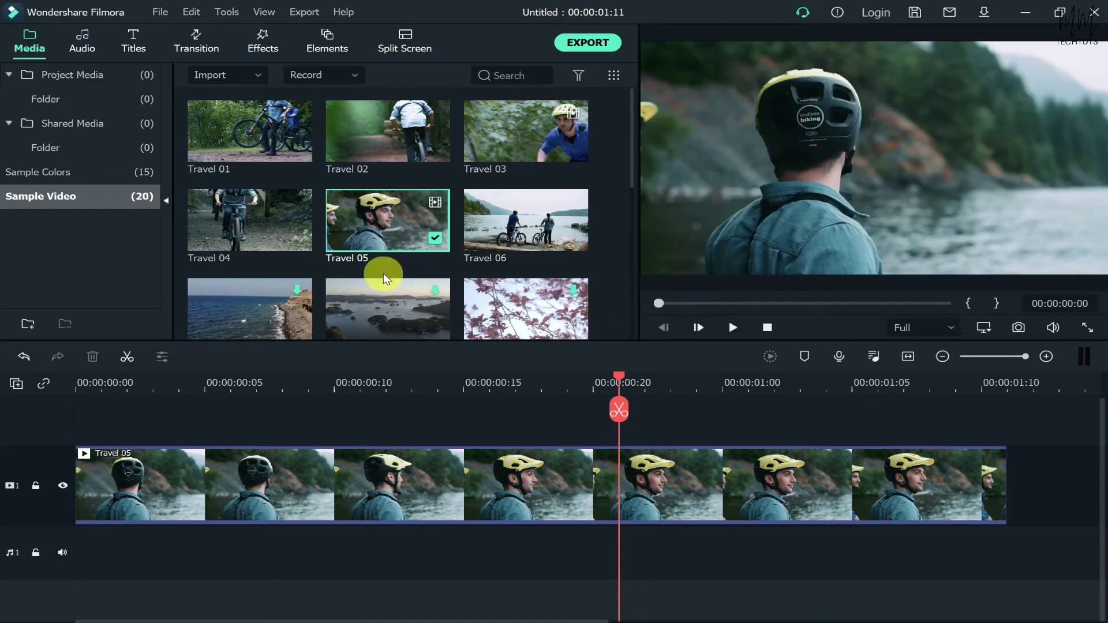
pyautogui.doubleClick(383, 227)
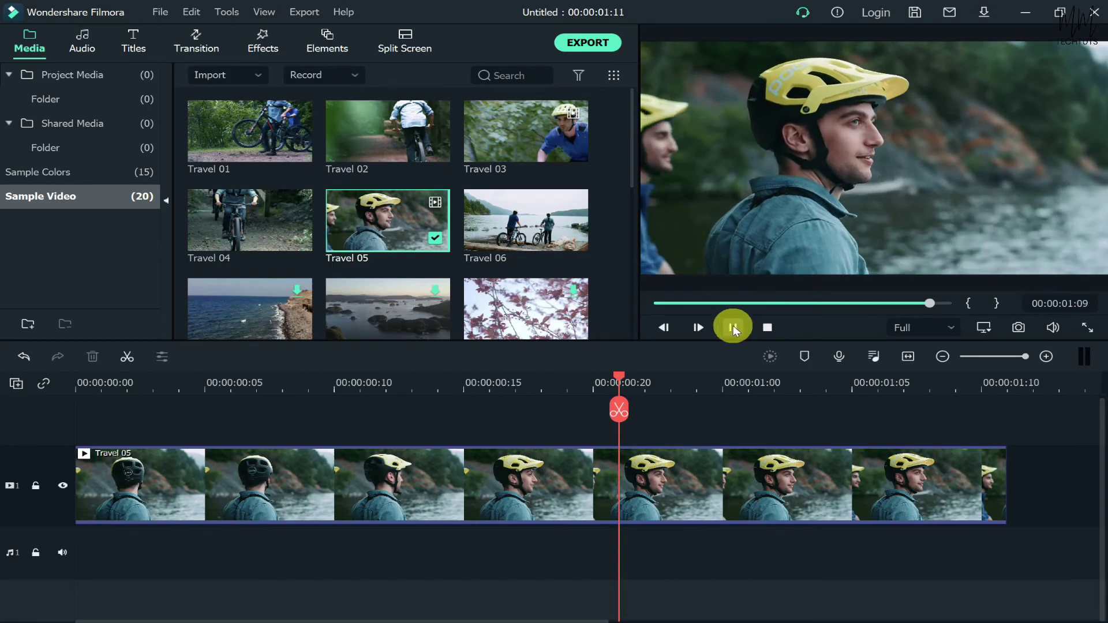
pyautogui.click(733, 327)
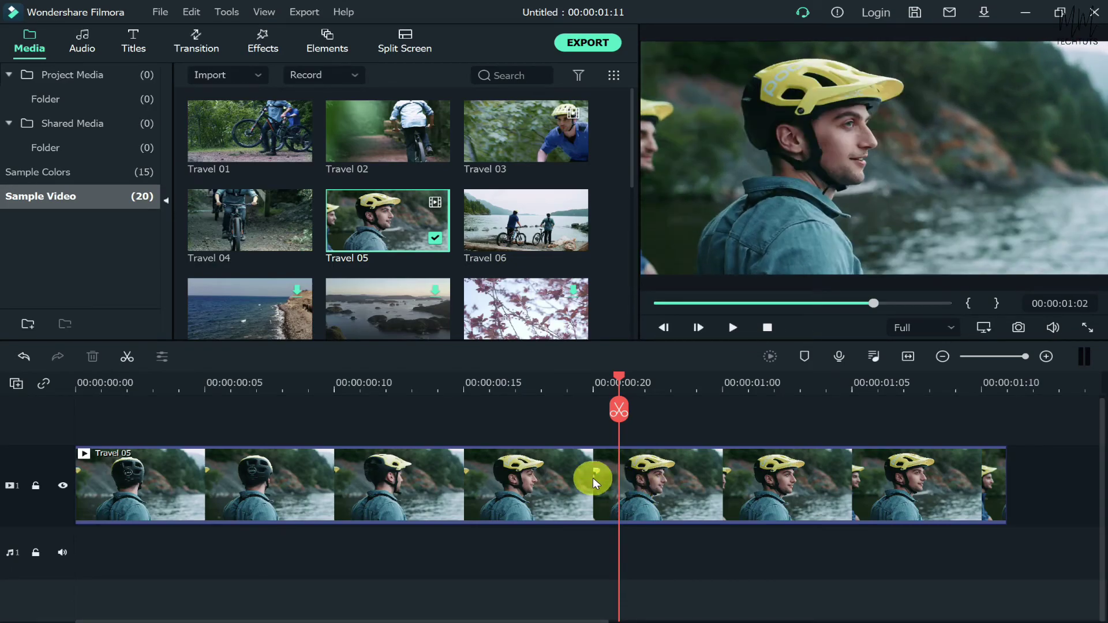
pyautogui.click(618, 486)
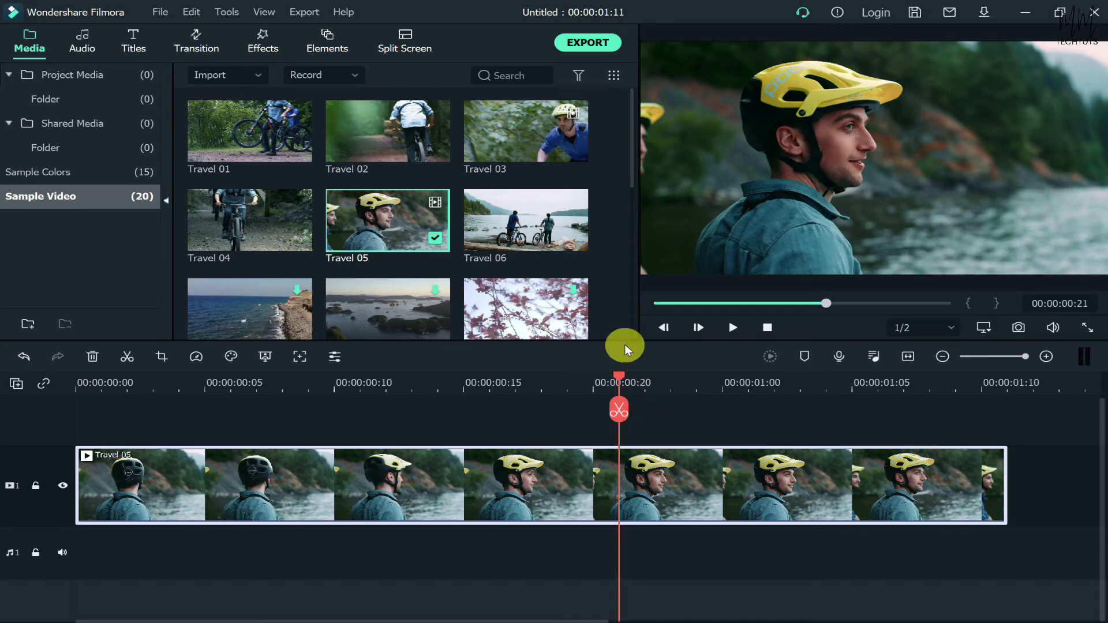
pyautogui.click(611, 254)
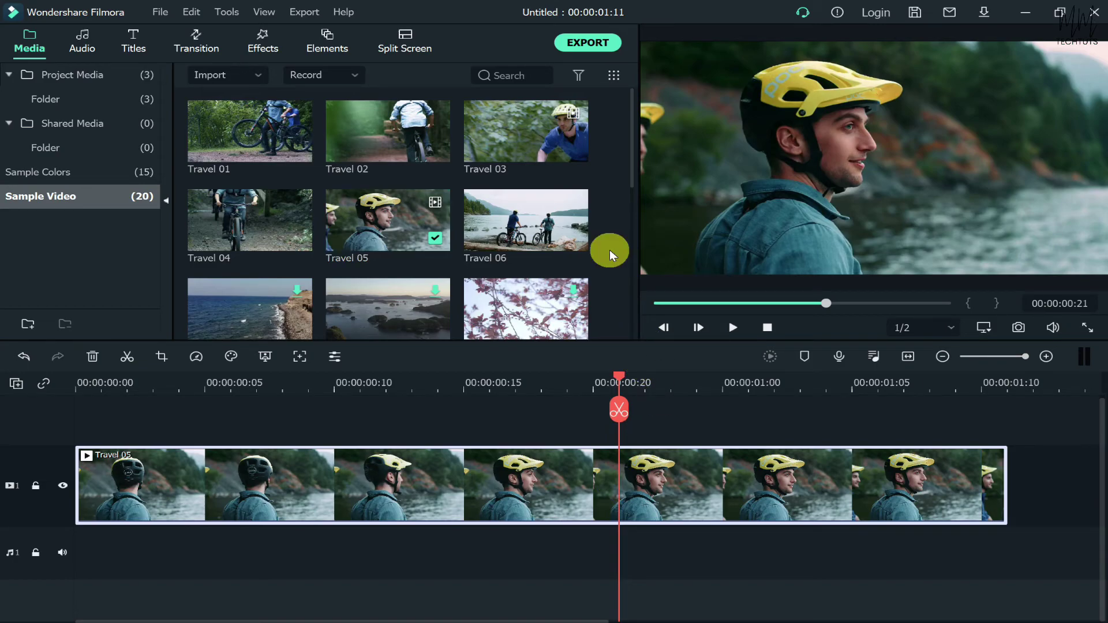